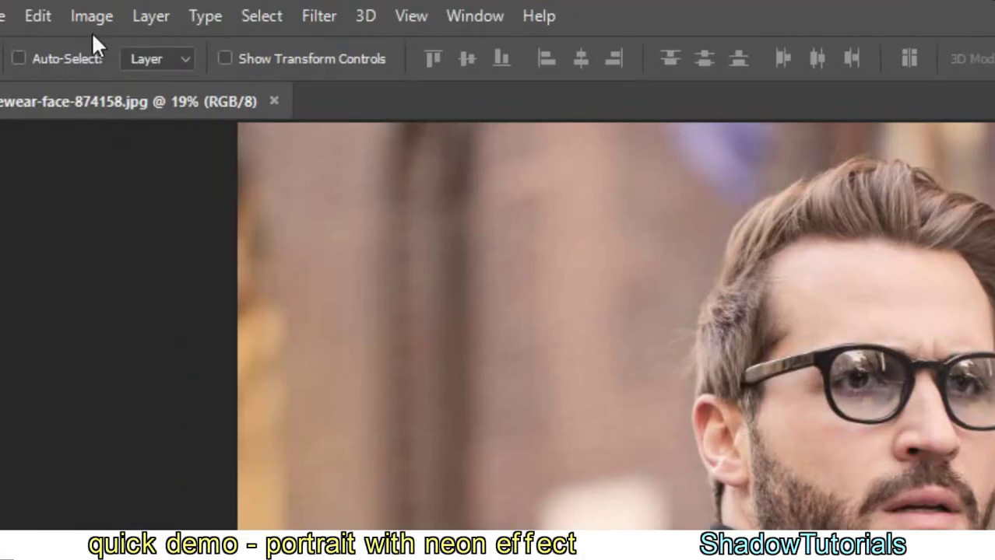
Convert the portrait to black and white with the default Black & White settings
left_click(90, 17)
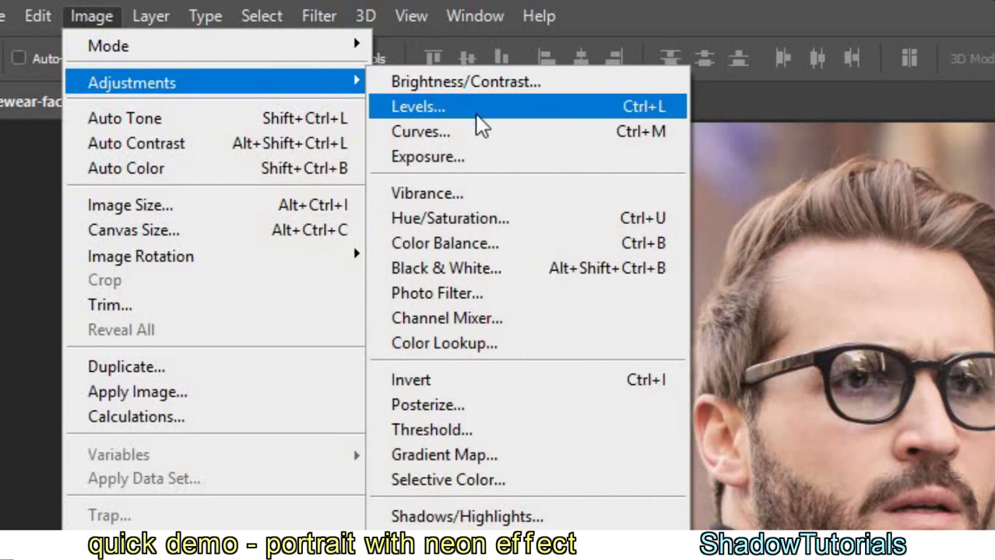
left_click(510, 278)
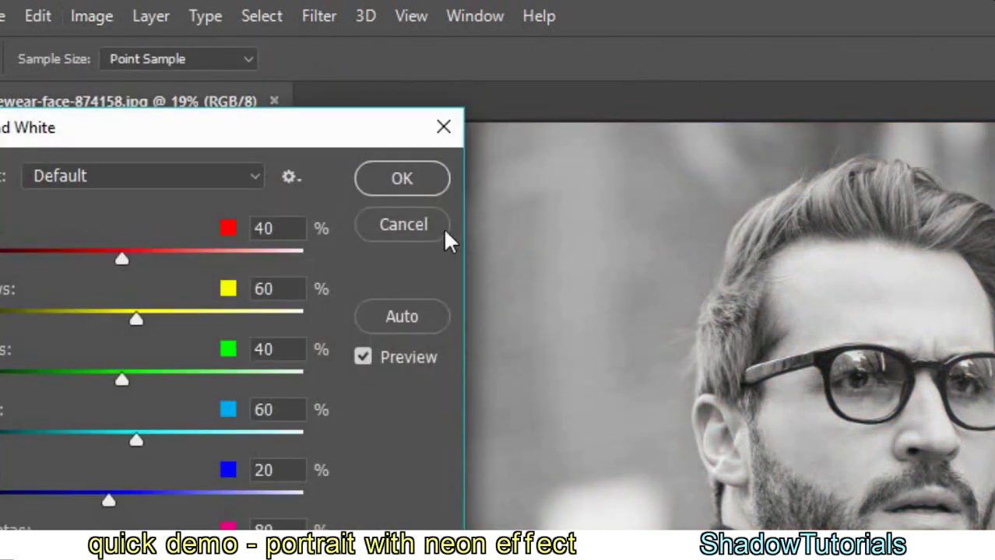
left_click(401, 179)
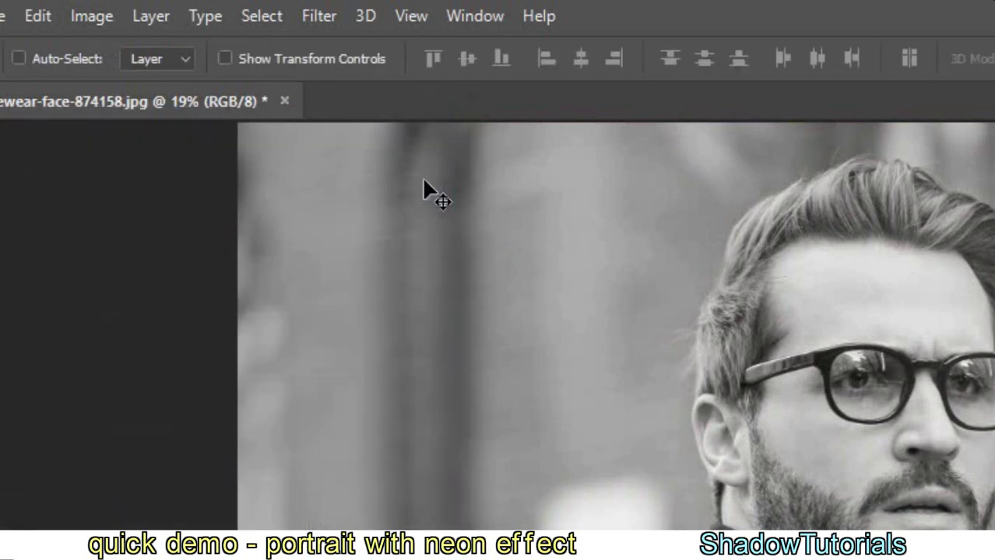
Duplicate the Background layer and set the copy's blend mode to Color Dodge
right_click(804, 233)
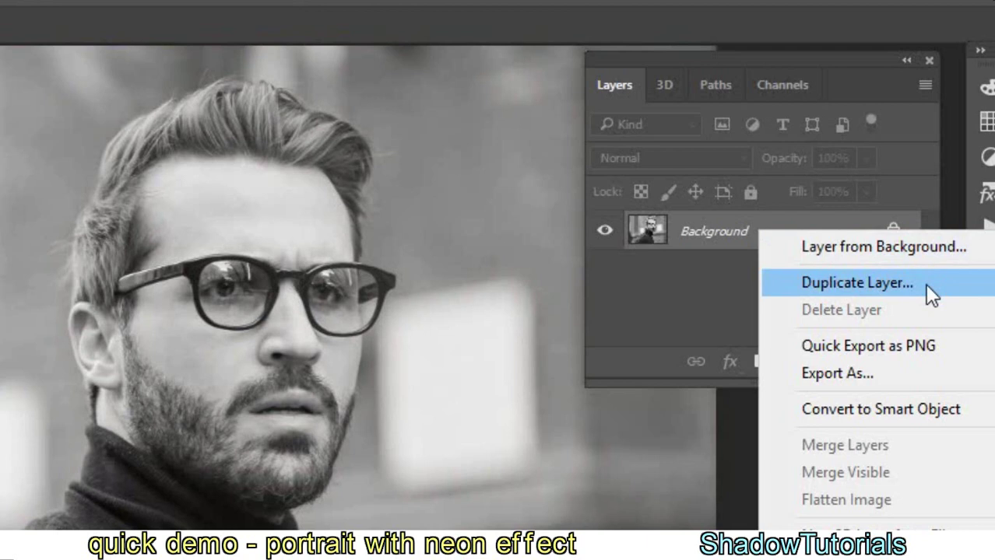
left_click(931, 294)
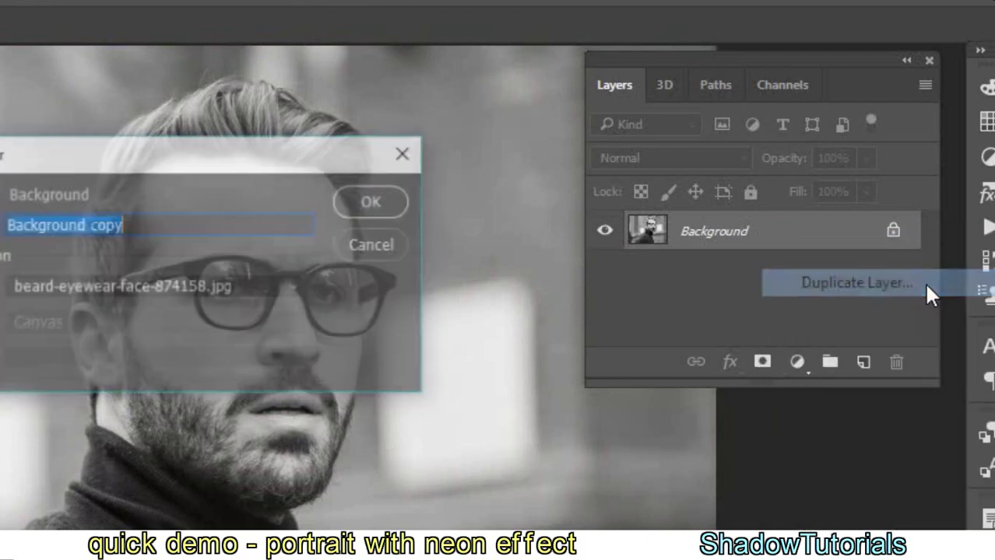
left_click(383, 198)
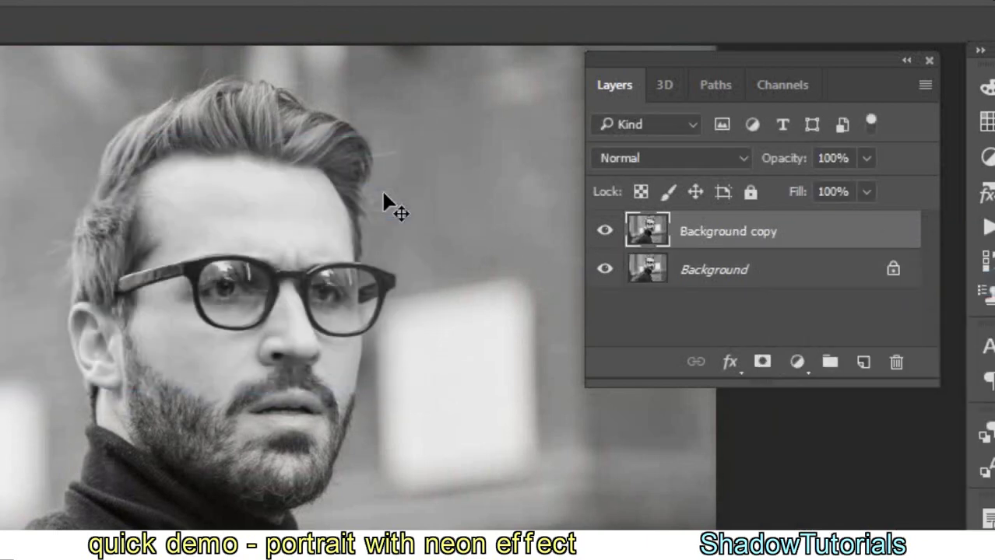
left_click(747, 159)
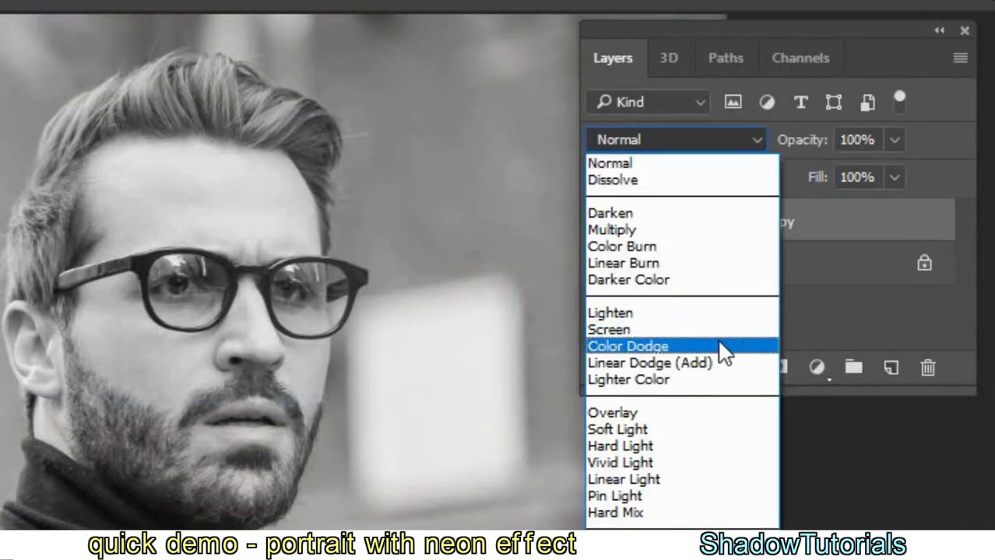
left_click(707, 347)
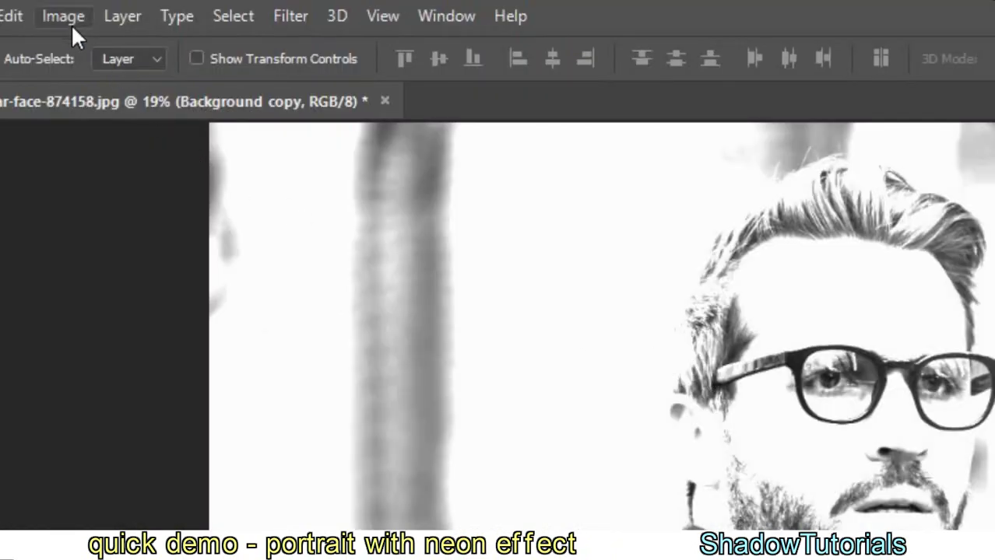
Invert the Background copy so the canvas turns almost white
left_click(69, 21)
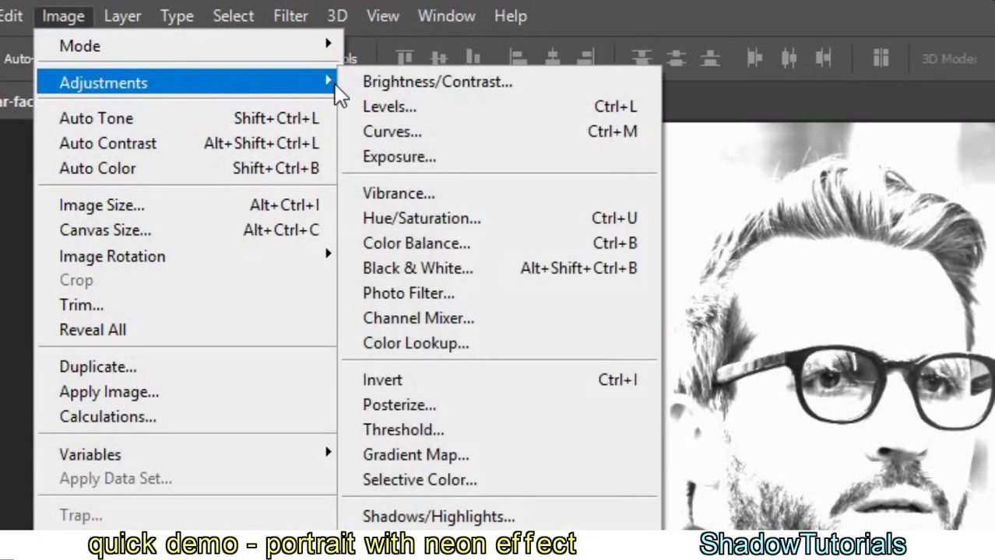
left_click(500, 381)
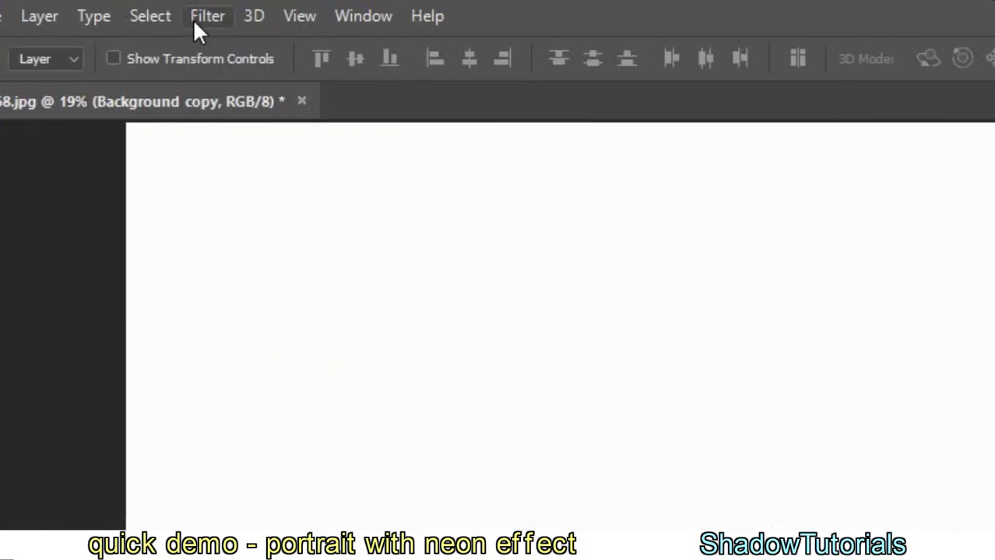
left_click(196, 30)
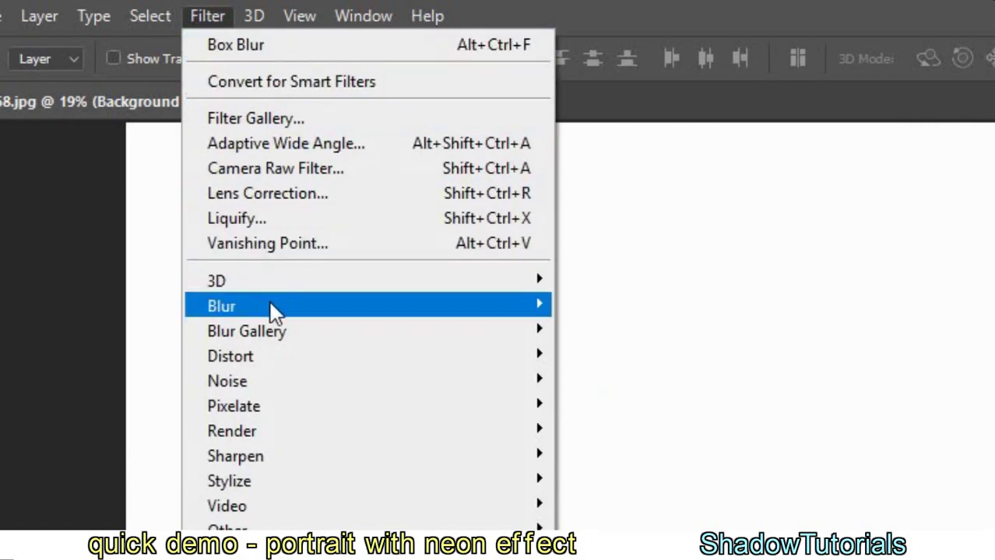
mouse_move(366, 305)
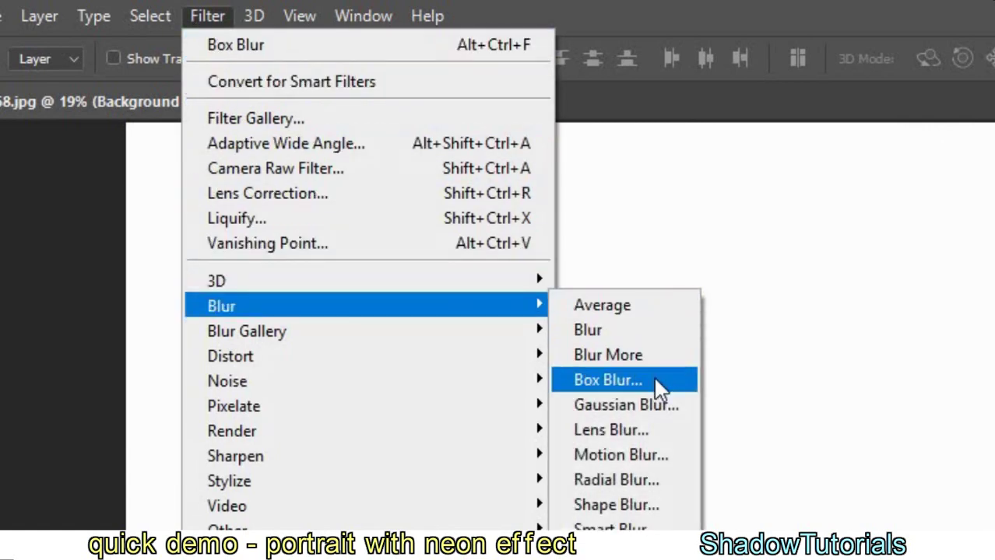
Apply a 541-pixel Box Blur to the Background copy layer
left_click(659, 390)
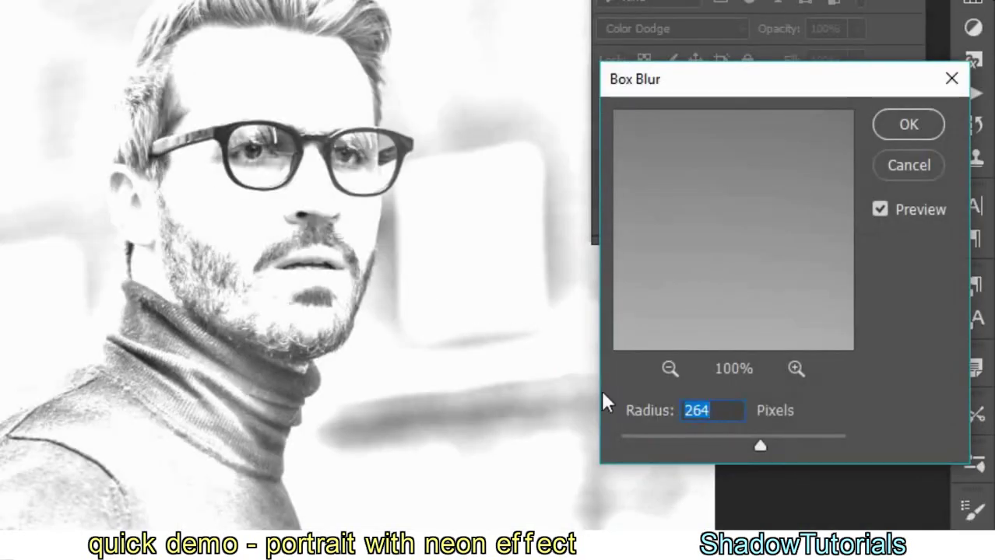
mouse_move(738, 450)
left_mouse_down()
mouse_move(710, 451)
mouse_move(801, 450)
mouse_move(783, 450)
left_mouse_up()
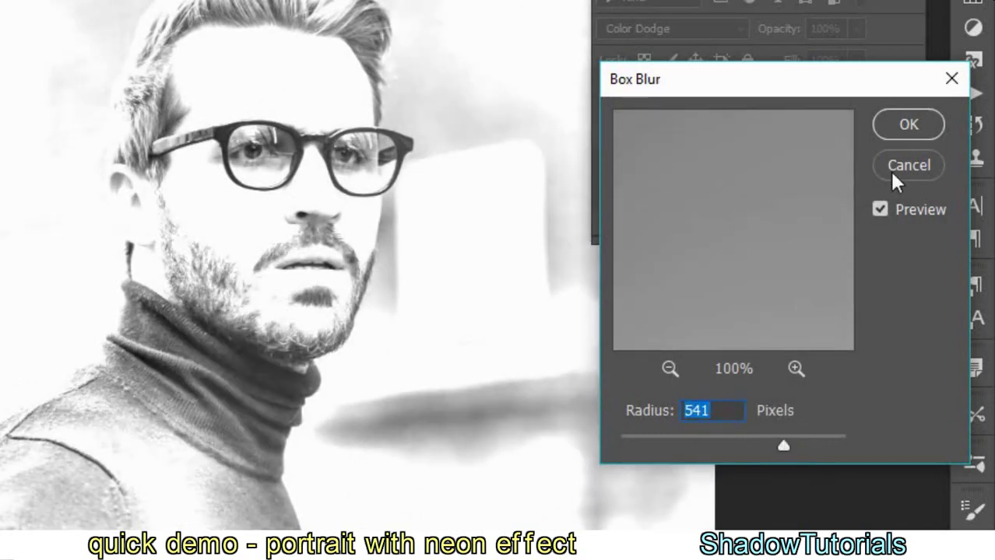
left_click(901, 127)
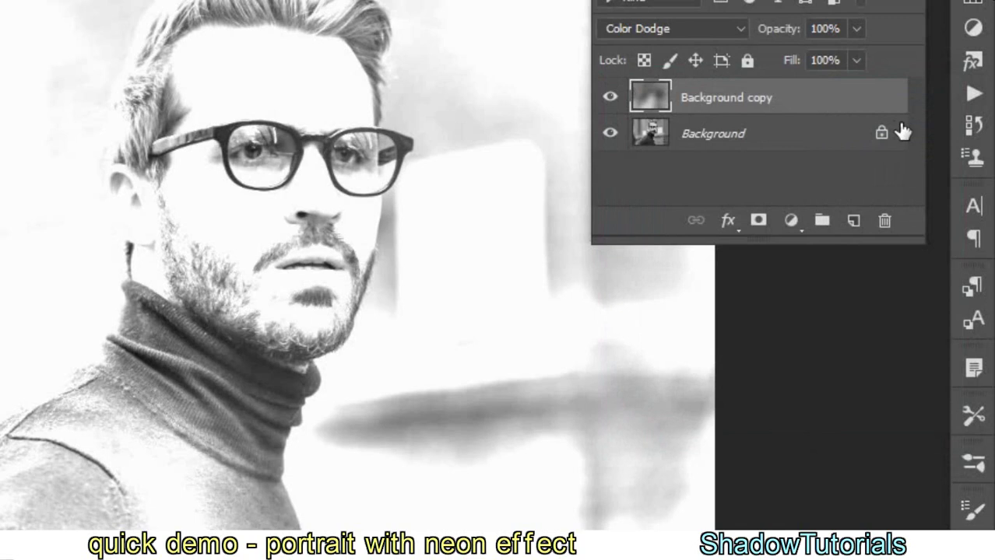
Flatten the image, invert it into a negative, and make black the foreground colour
right_click(822, 95)
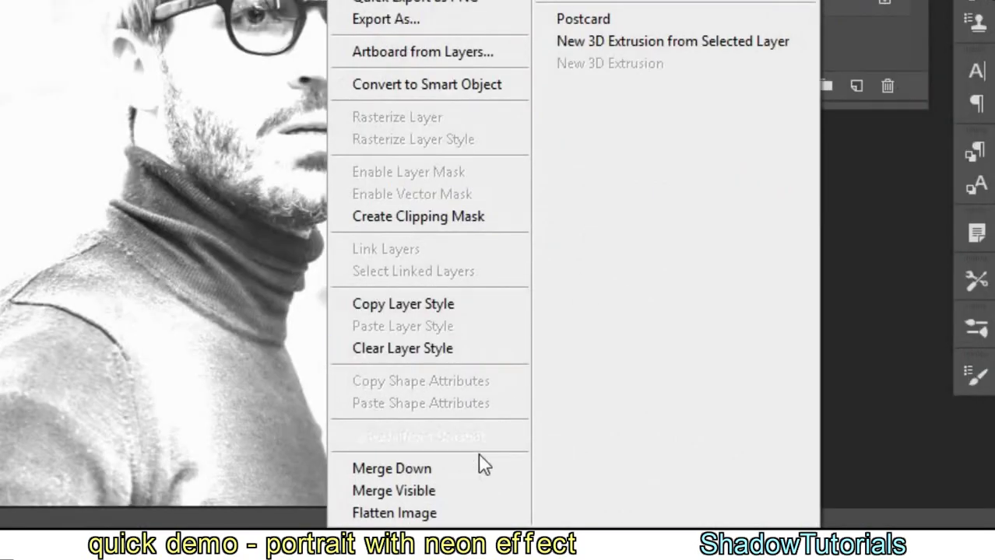
left_click(450, 520)
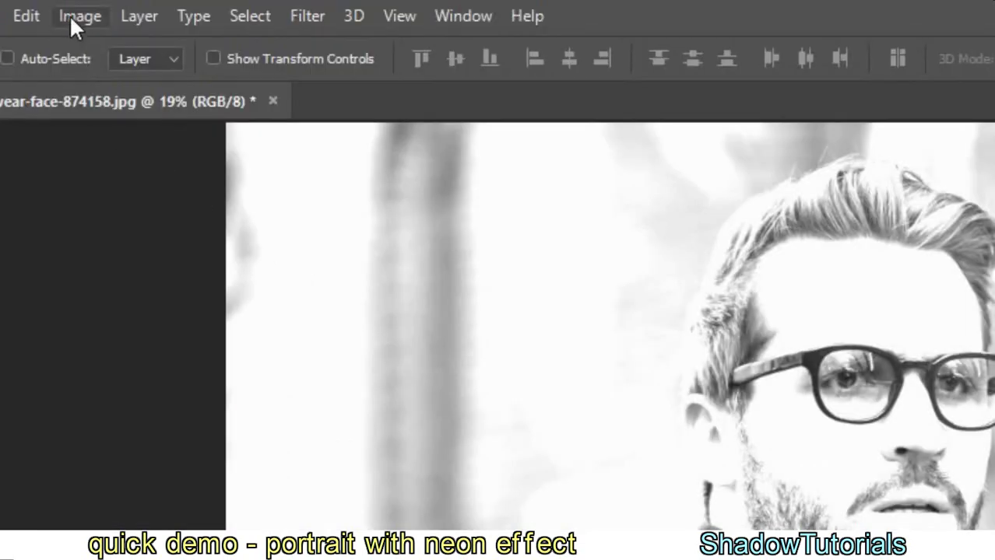
left_click(71, 18)
mouse_move(120, 83)
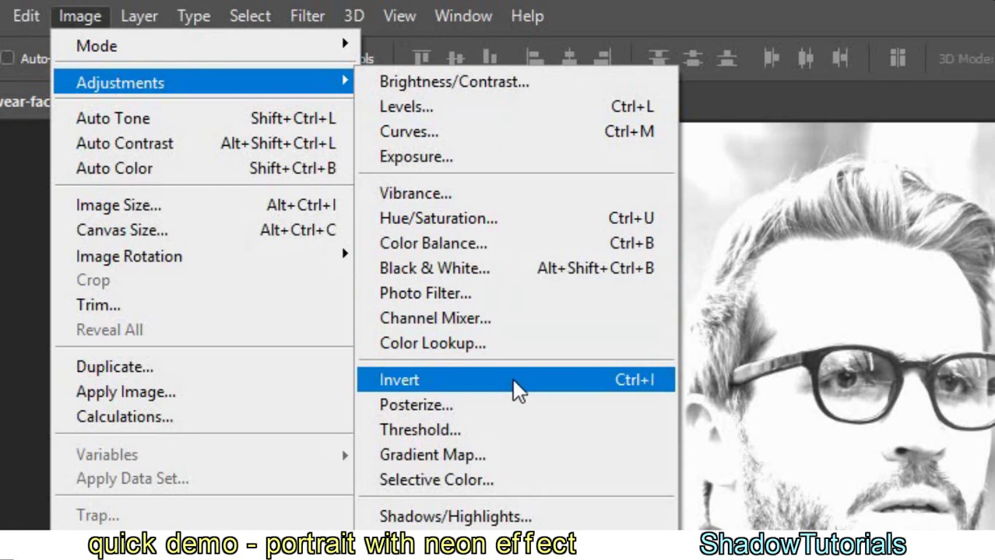
left_click(516, 389)
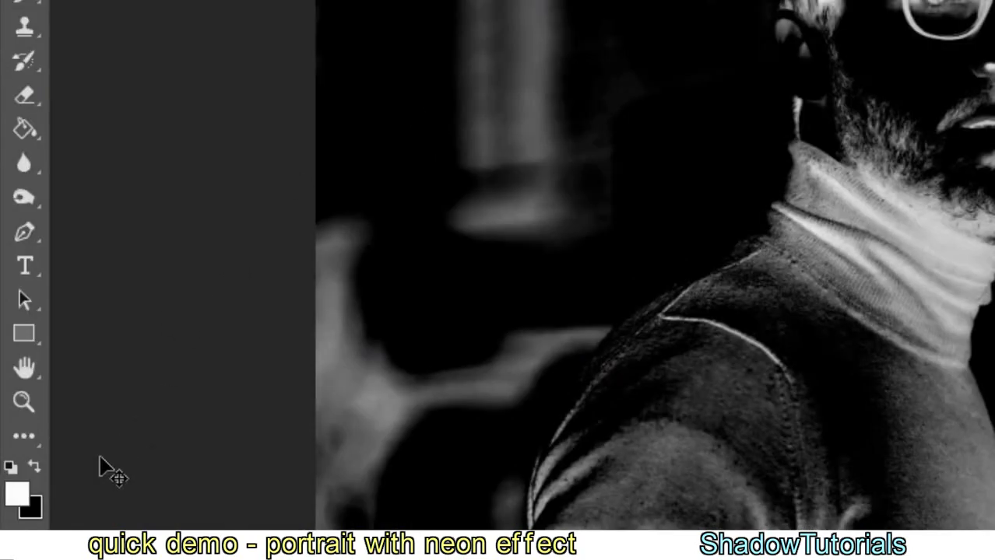
left_click(42, 463)
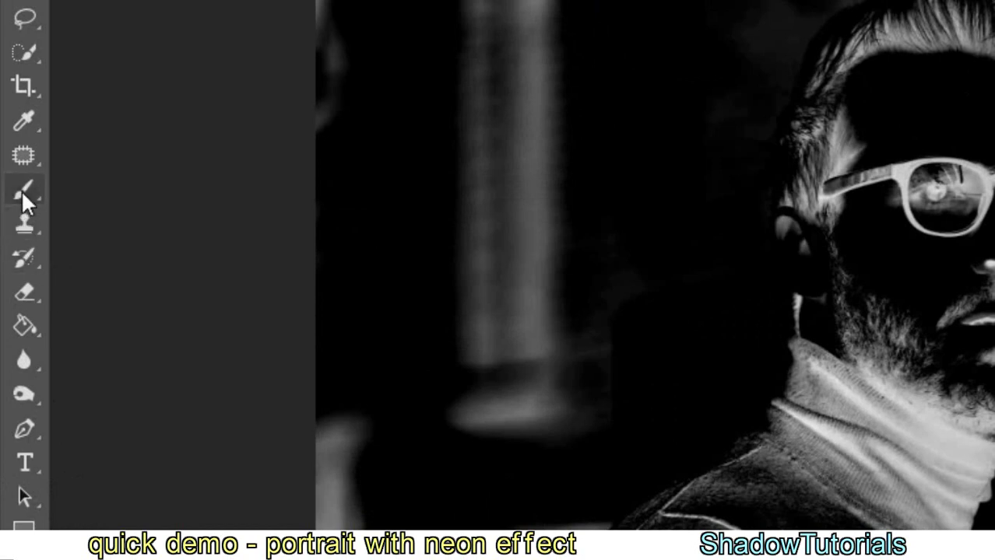
right_click(21, 190)
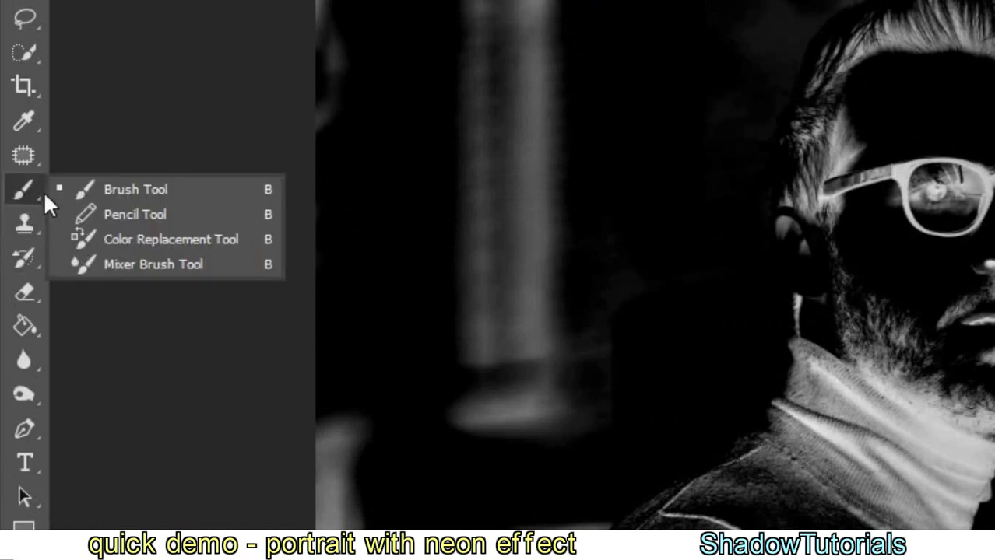
Paint out the bright background lights in black with the Brush tool
left_click(140, 193)
right_click(307, 218)
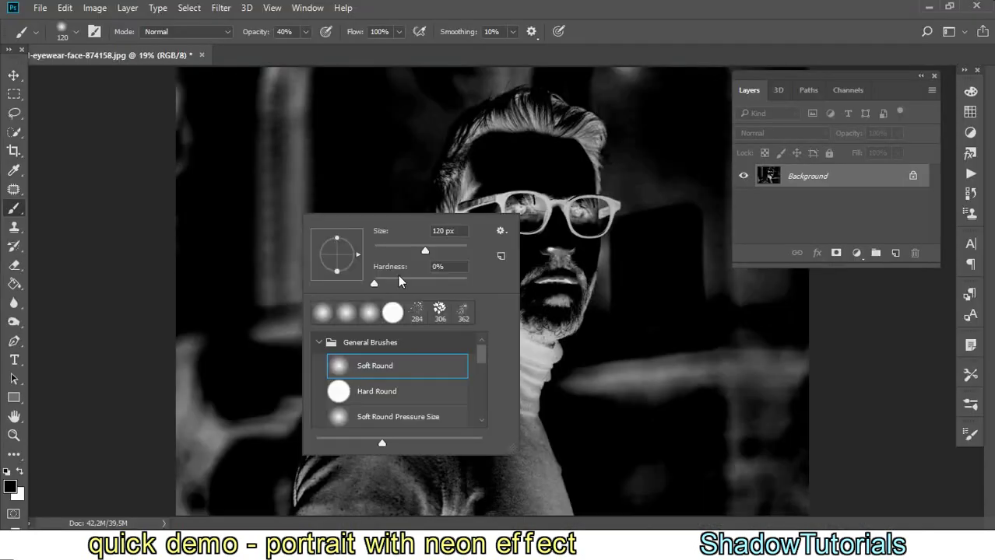
key("Escape")
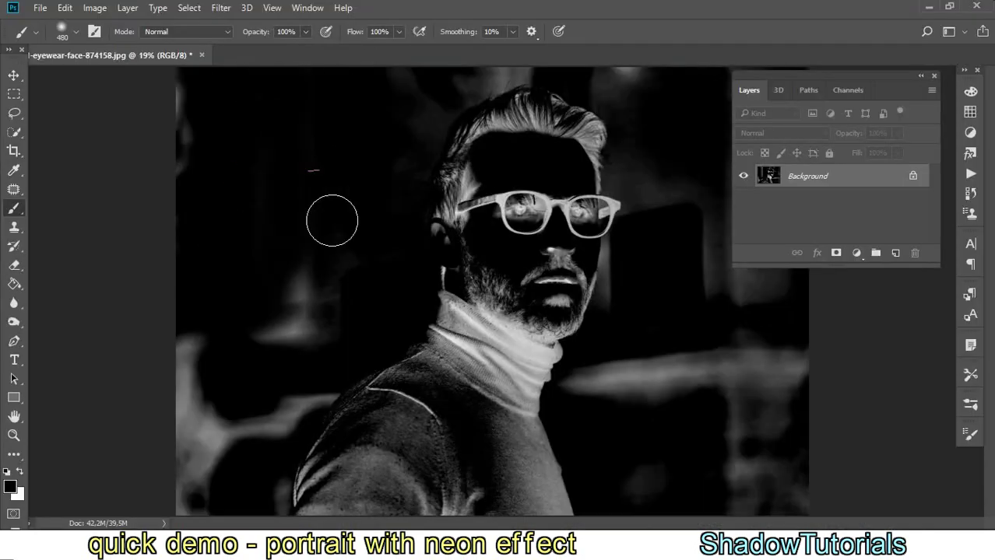
mouse_move(331, 220)
left_mouse_down()
mouse_move(266, 307)
mouse_move(177, 515)
mouse_move(671, 411)
mouse_move(631, 75)
left_mouse_up()
Zoom in on the head and darken the light streak right of the hair with a 91 px brush
key("z")
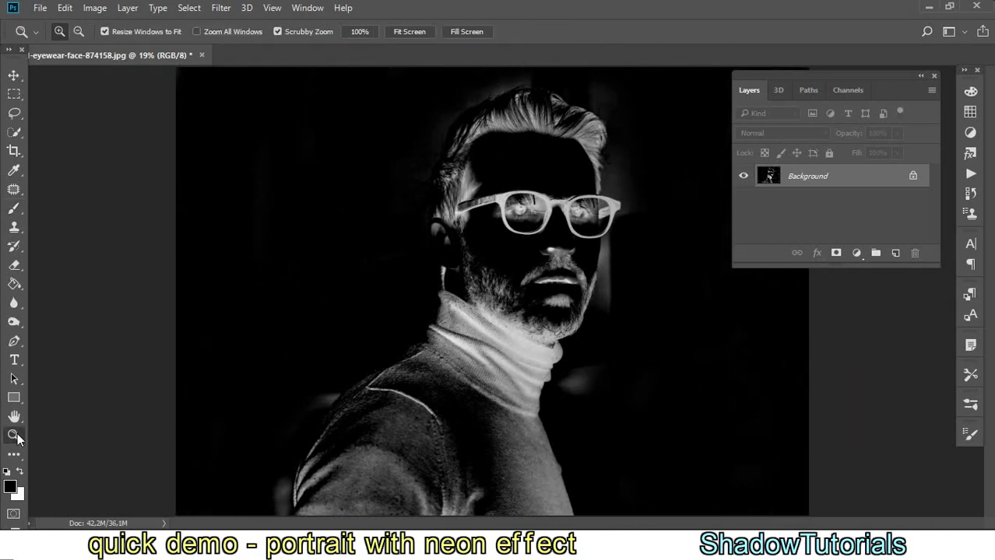
left_click(172, 293)
key("b")
right_click(676, 373)
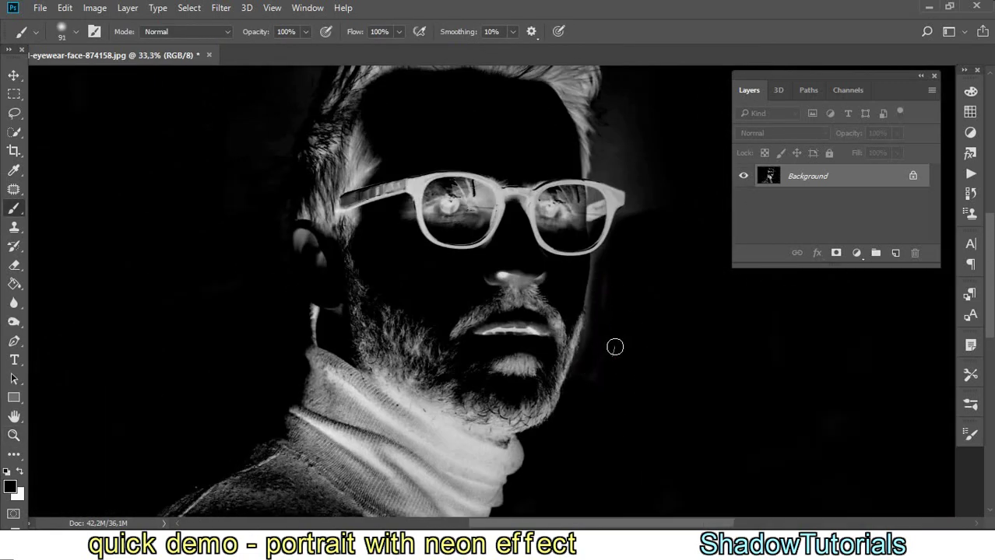
scroll(638, 273, "up", 5)
left_click_drag(609, 193, 632, 179)
Set brush opacity to 26% and zoom closer around the glasses with a smaller brush
key("2")
key("6")
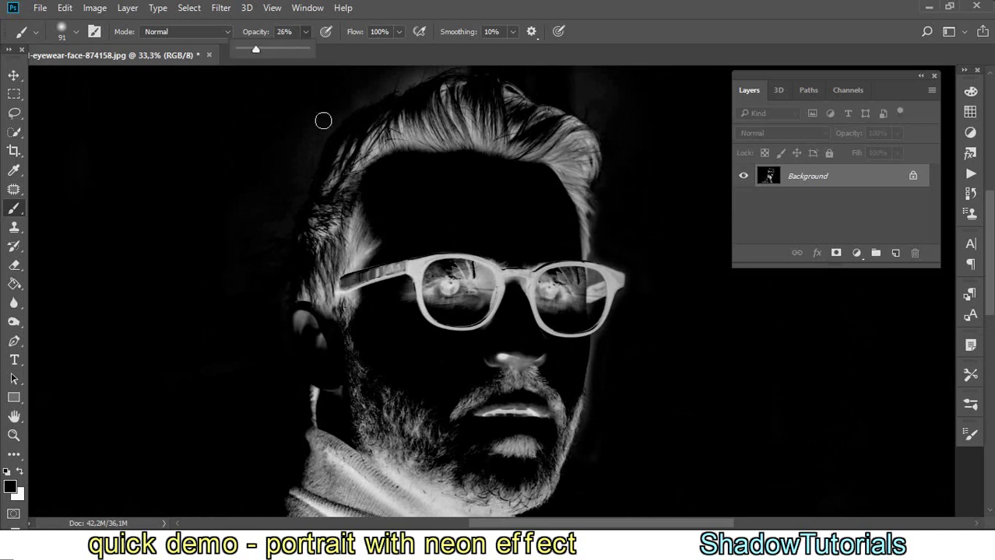
key("z")
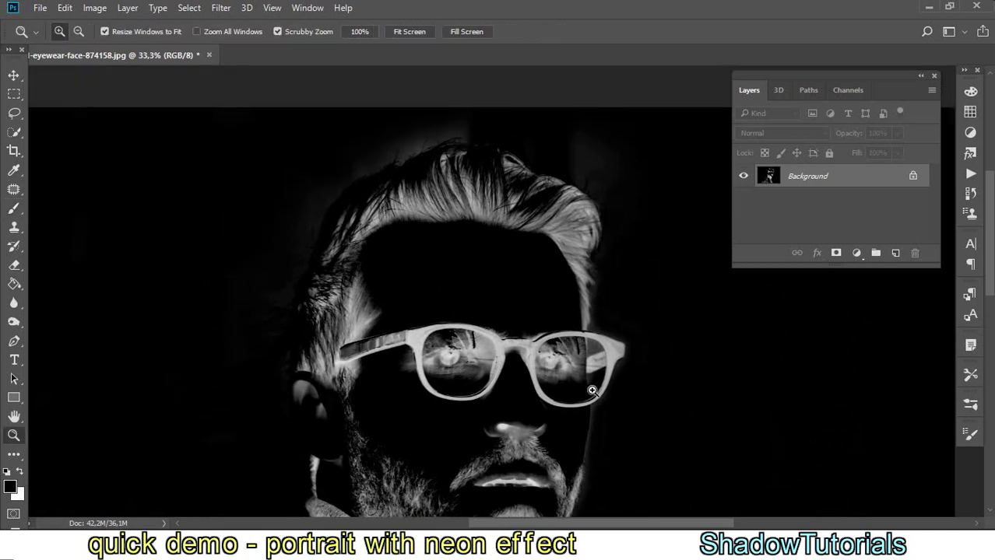
left_click(598, 233)
key("b")
right_click(637, 385)
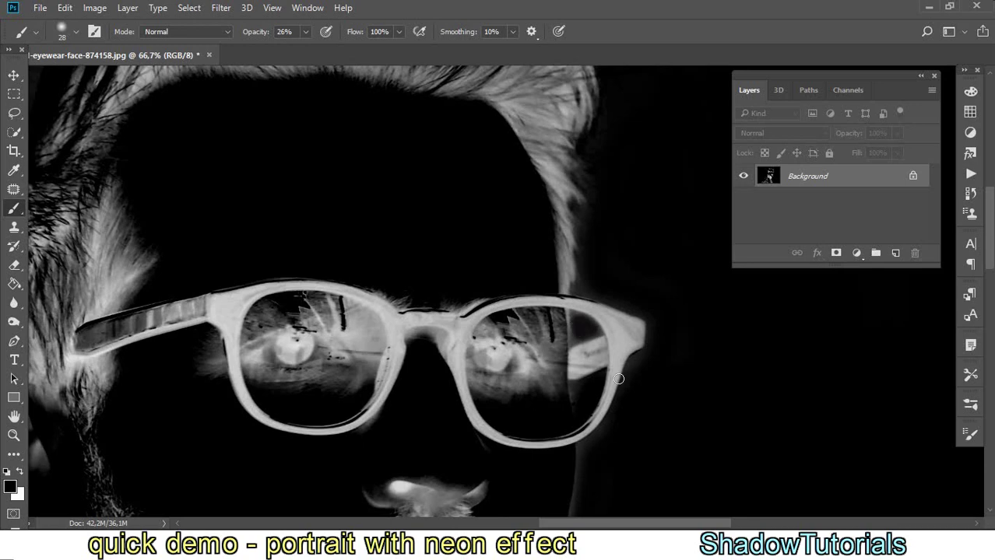
scroll(614, 350, "down", 1)
scroll(599, 283, "up", 2)
scroll(599, 282, "up", 6)
Restore full brush opacity, resize the brush, and paint another black stroke over the portrait
key("0")
right_click(678, 272)
left_click_drag(770, 309, 784, 310)
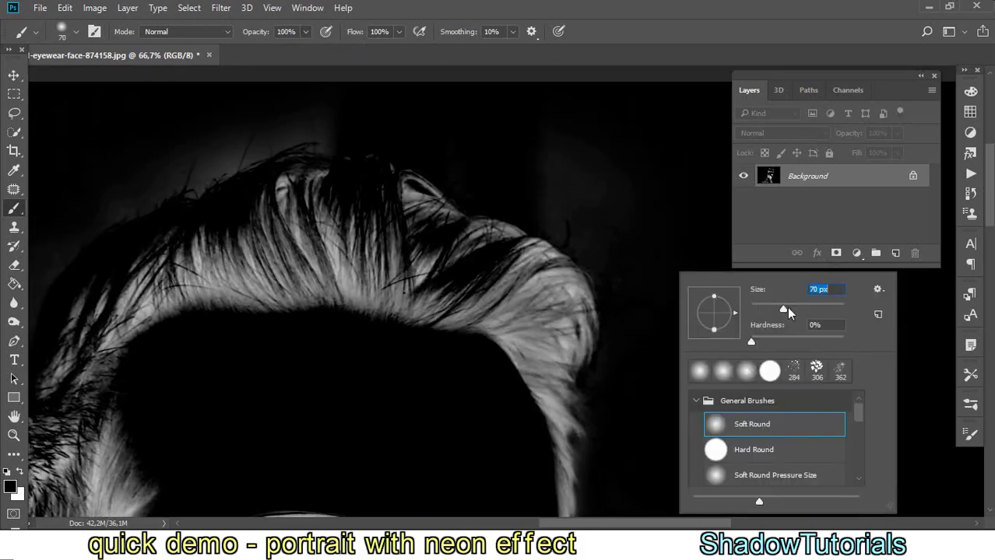
key("Return")
mouse_move(545, 226)
left_mouse_down()
mouse_move(435, 258)
mouse_move(407, 224)
left_mouse_up()
Fit the whole portrait in view and lower the brush opacity to 23%
scroll(159, 308, "down", 5)
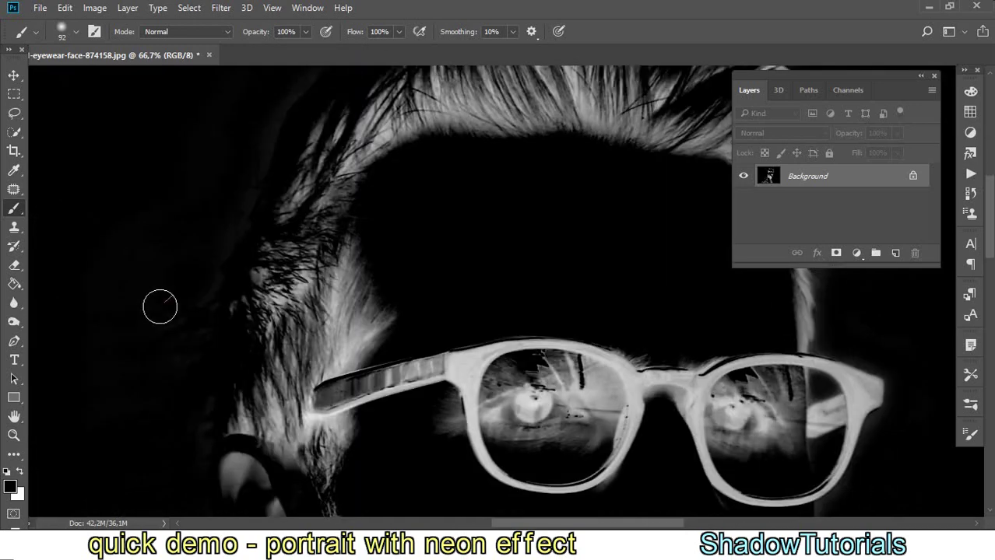
scroll(160, 308, "down", 10)
scroll(204, 282, "down", 3)
scroll(451, 468, "down", 3)
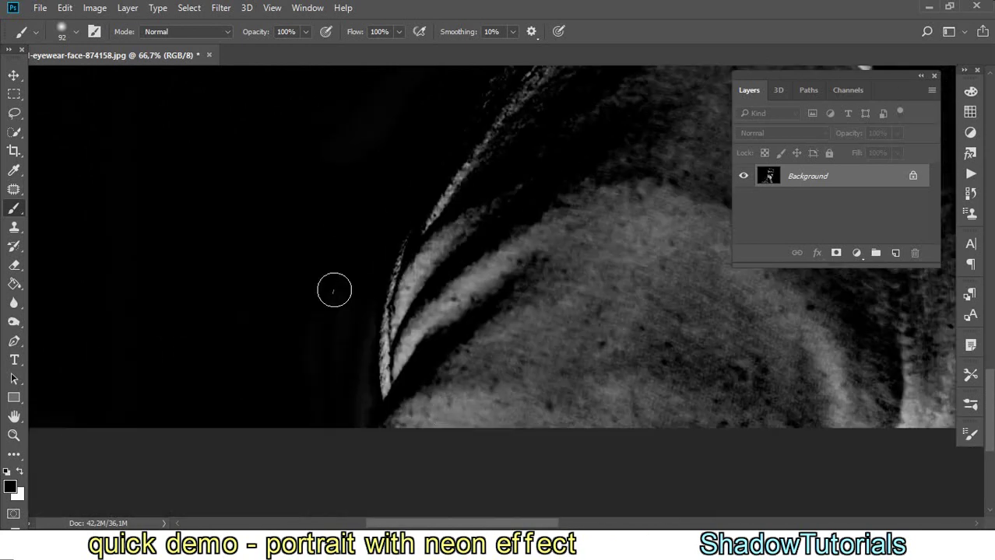
key("ctrl+0")
key("2")
key("3")
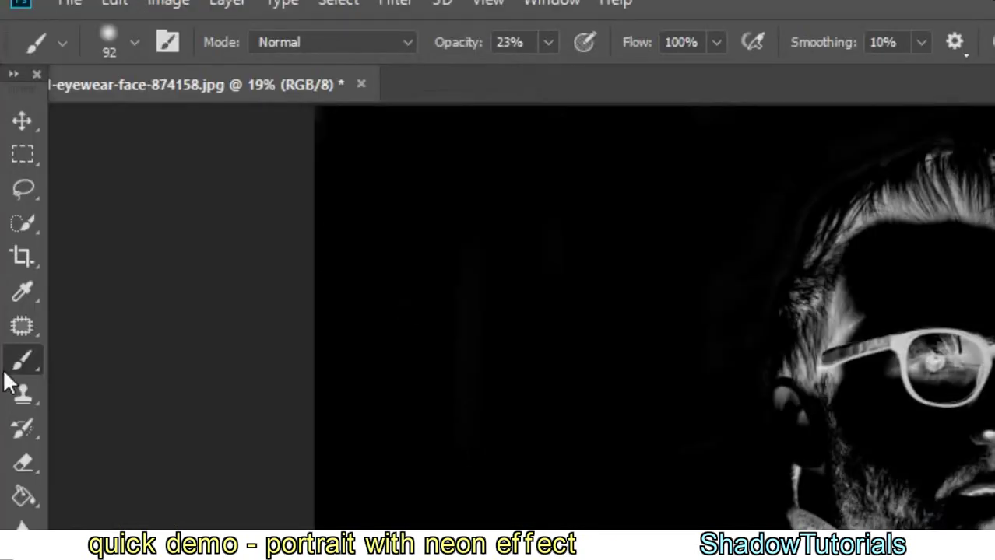
Reselect the Brush, raise its opacity to 100%, and start unlocking the Background layer
right_click(21, 365)
left_click(137, 357)
left_click(548, 42)
left_click_drag(545, 73, 700, 82)
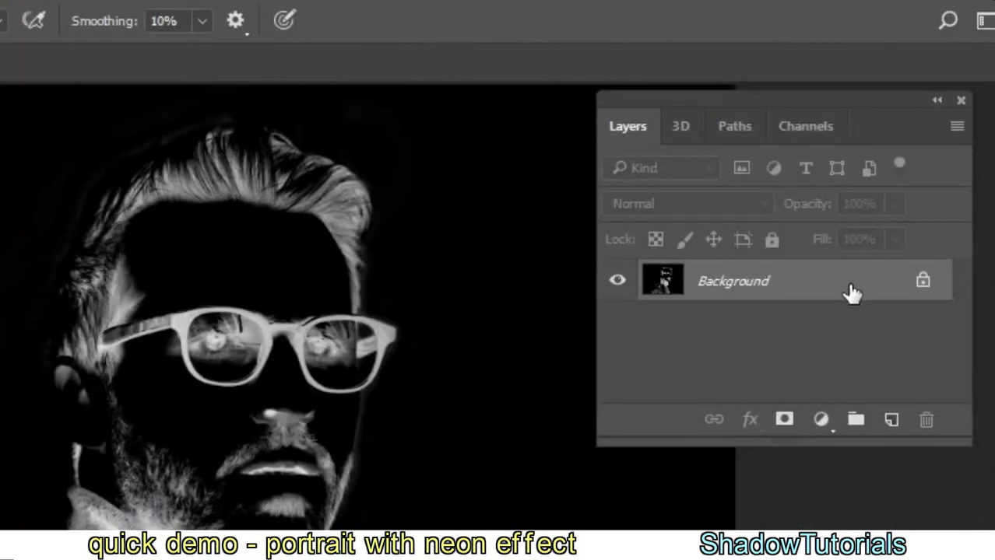
double_click(852, 292)
Convert Background to Layer 0, add Layer 1 beneath it, and set Layer 0 to Hard Light
left_click(375, 272)
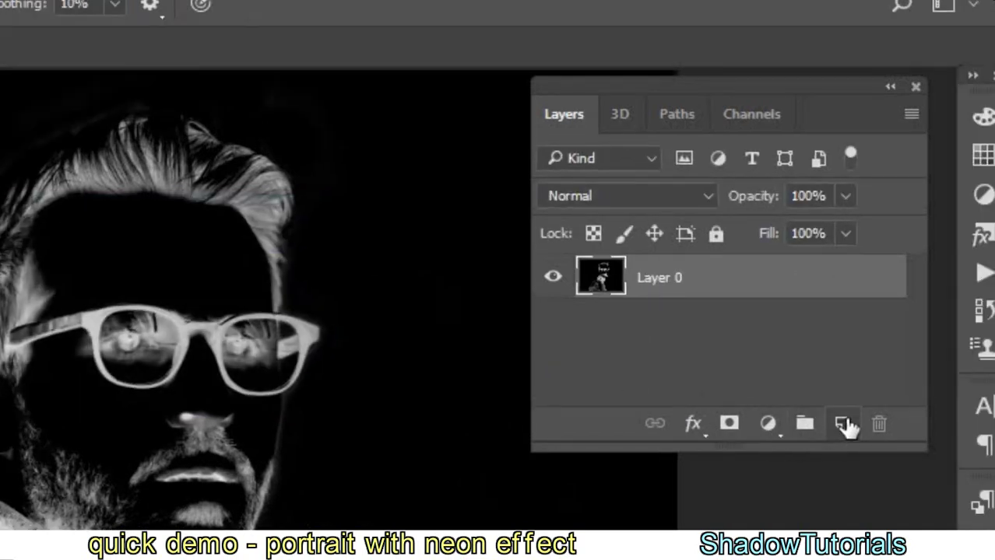
left_click(843, 424)
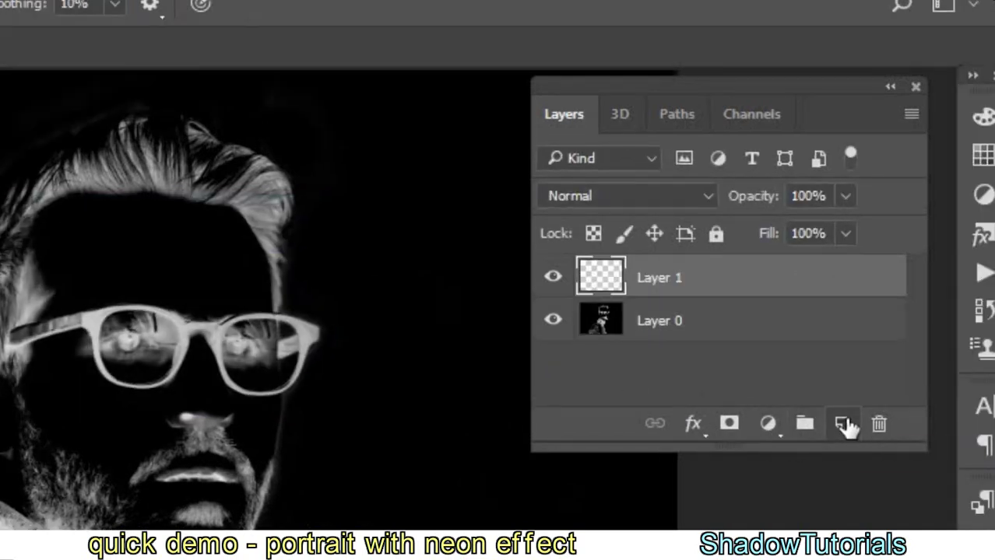
left_click_drag(729, 282, 726, 346)
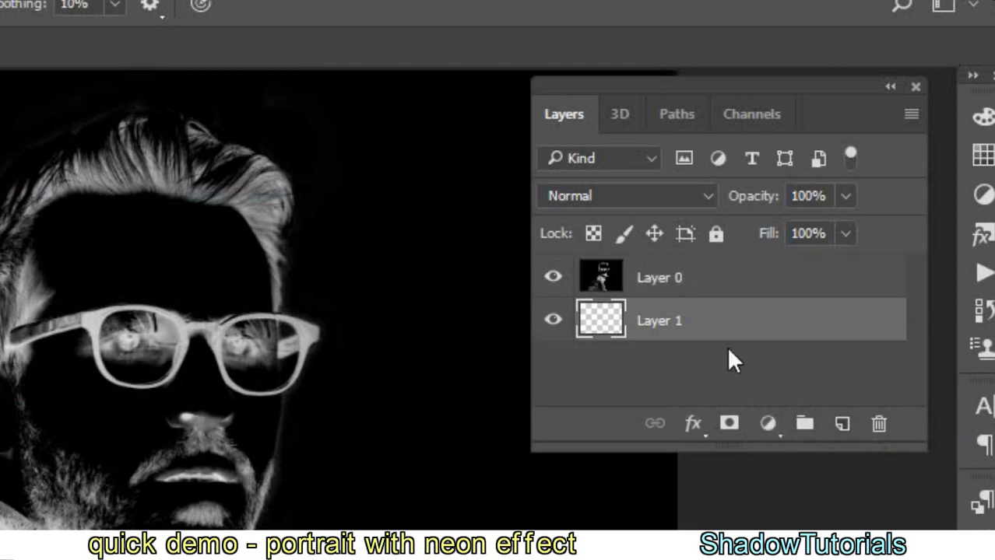
left_click(717, 277)
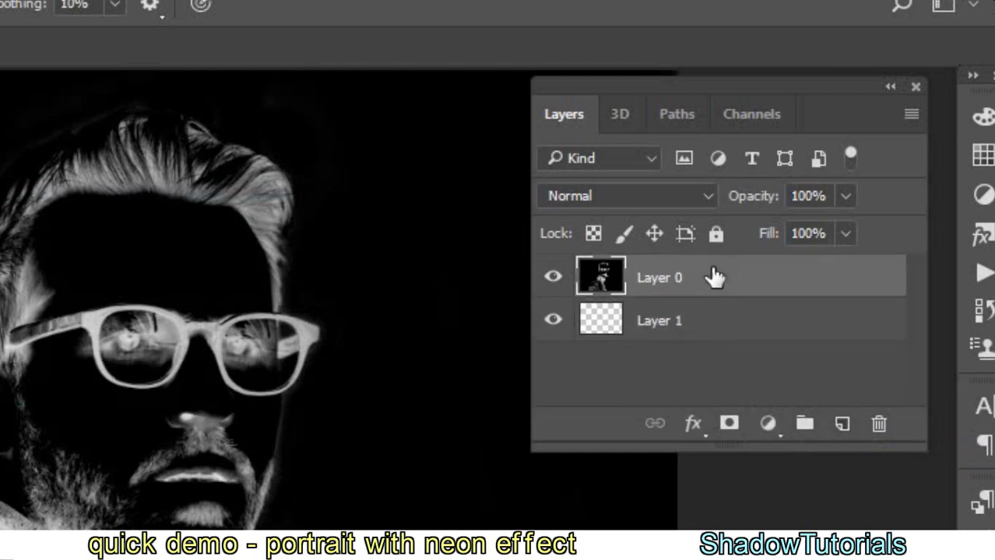
left_click(707, 195)
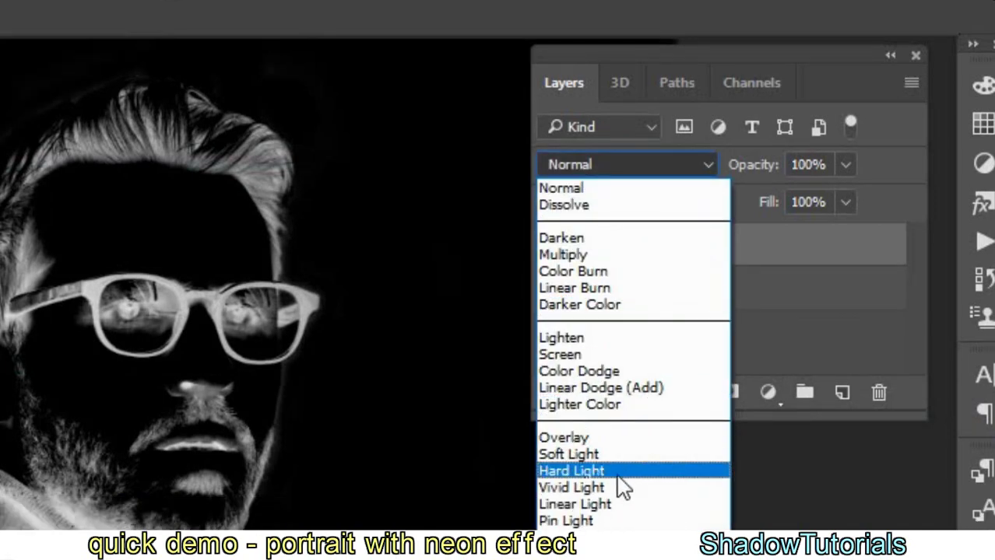
left_click(621, 471)
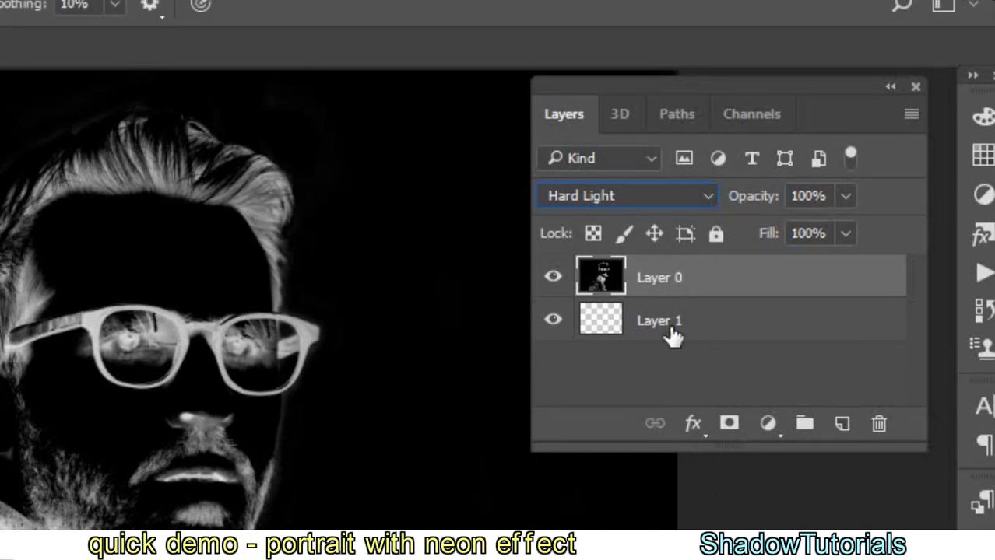
Rename Layer 1 to 'color'
double_click(661, 320)
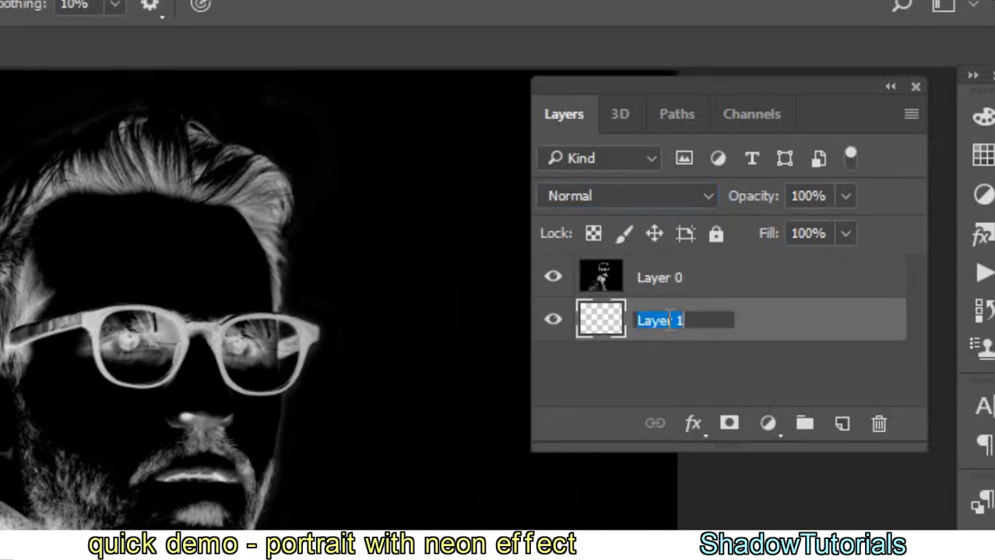
type("color")
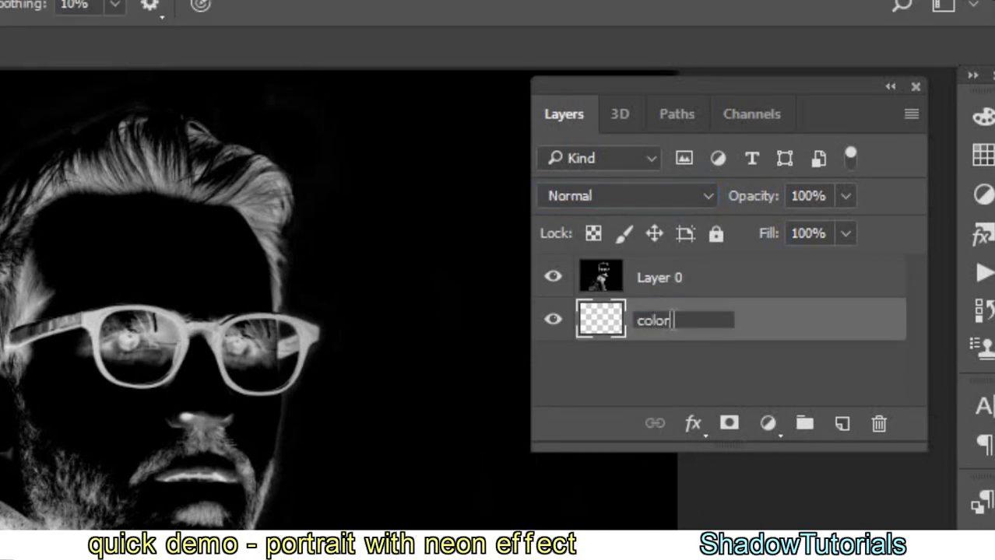
key("Return")
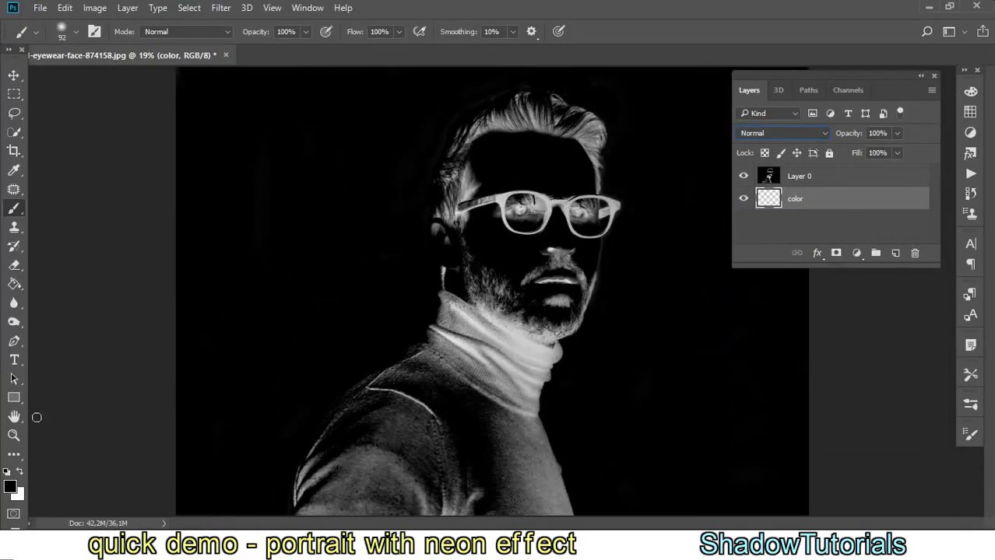
Zoom in on the glasses and paint dark pupils in both eyes with a 34 px soft brush on Layer 0
key("z")
left_click(563, 204)
left_click(563, 203)
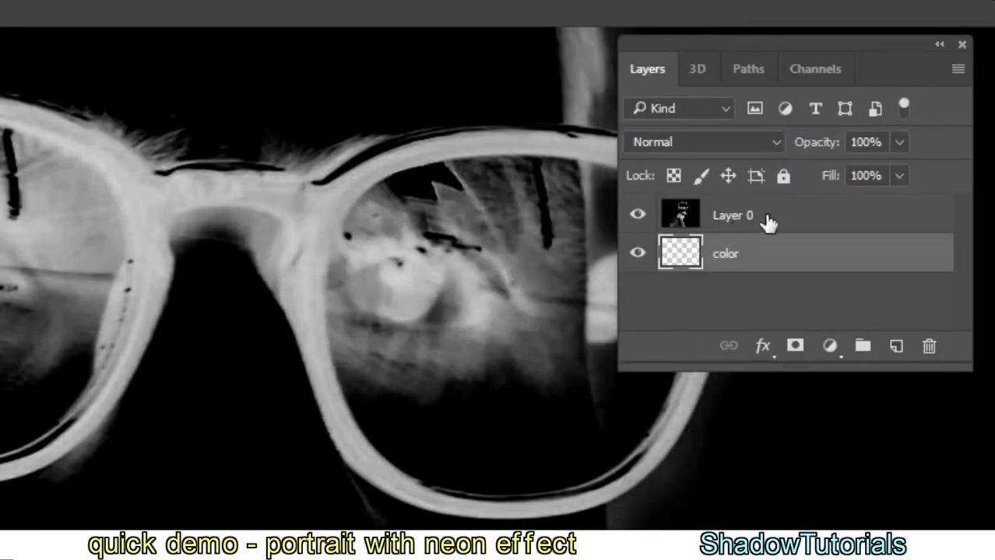
left_click(767, 223)
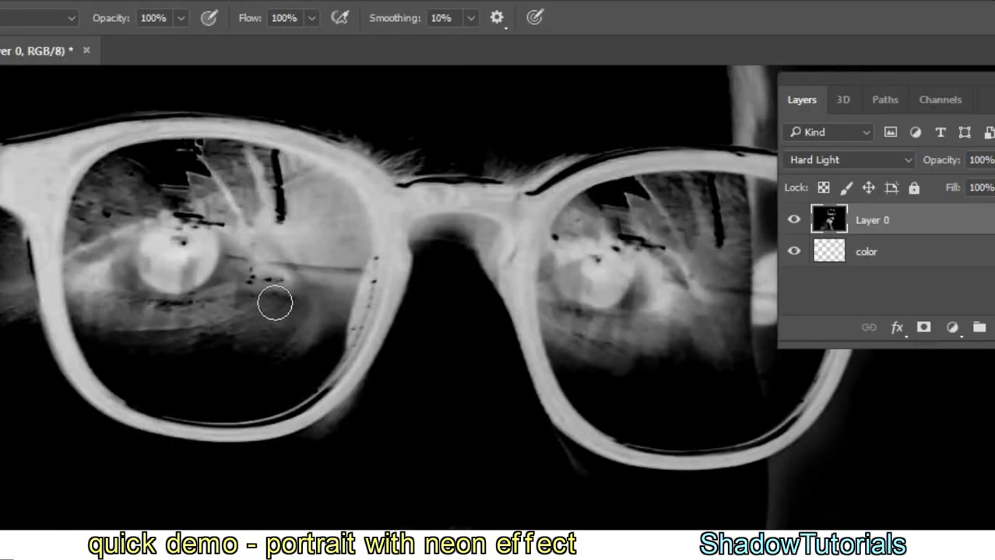
right_click(272, 297)
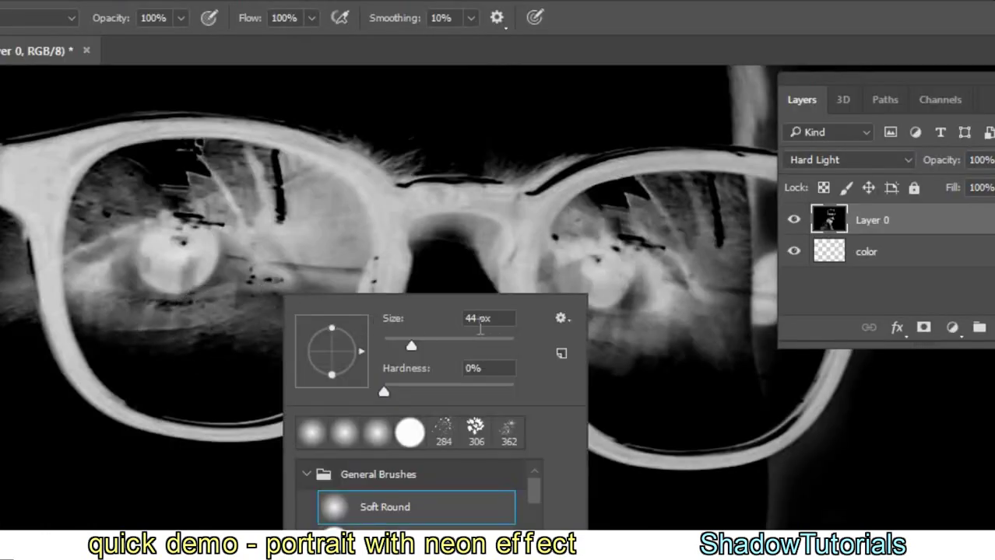
left_click_drag(406, 342, 405, 344)
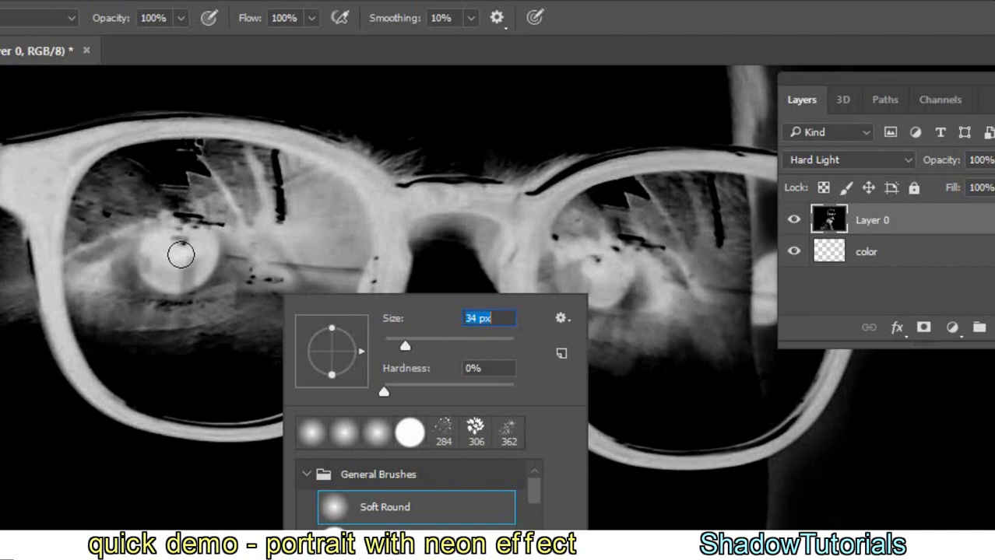
key("Return")
left_click(179, 255)
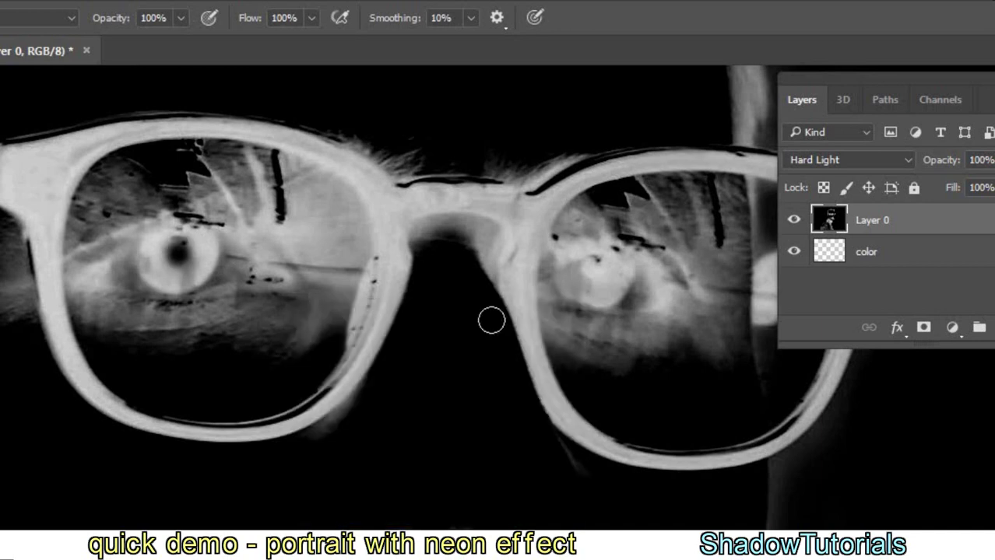
left_click(593, 271)
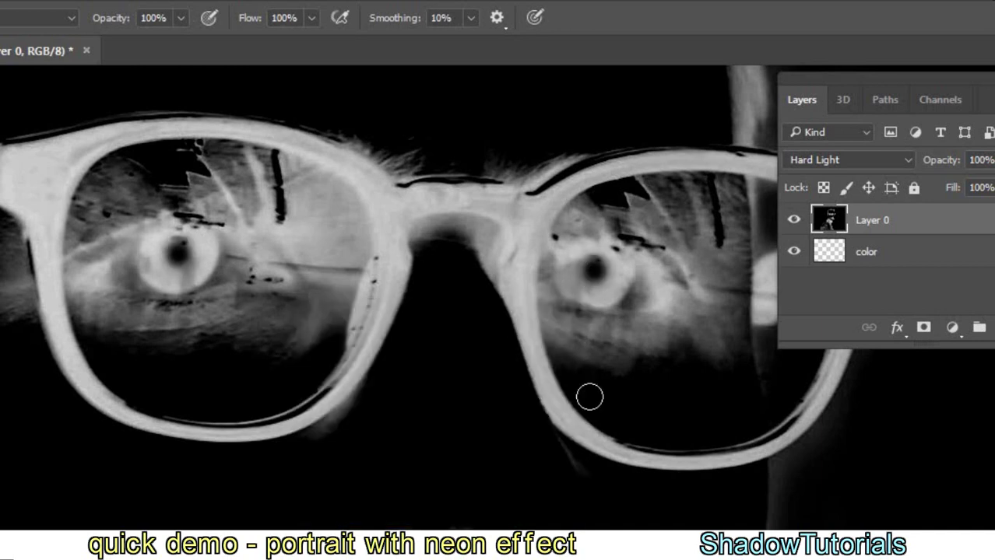
left_click(904, 260)
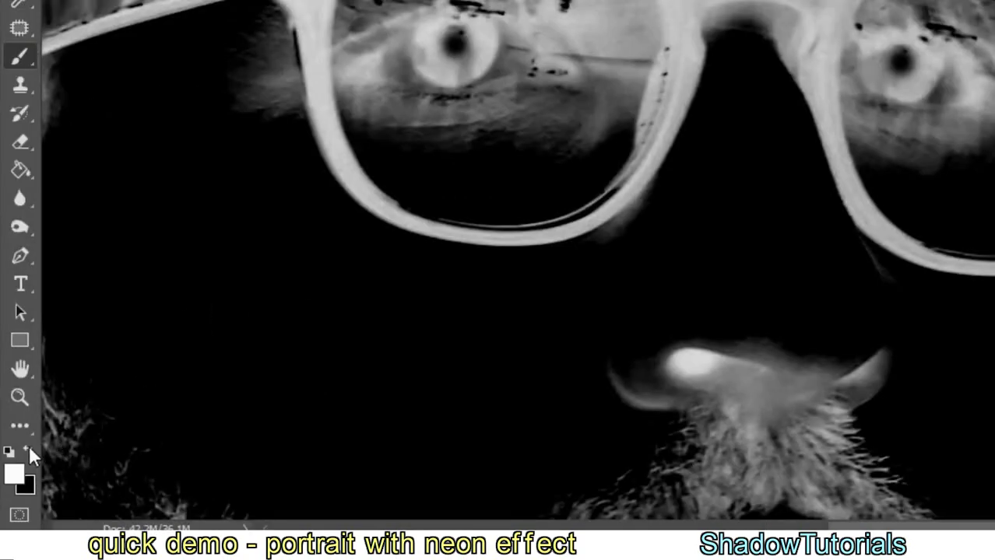
Set the foreground colour to bright blue #00a2ff for the irises
left_click(16, 471)
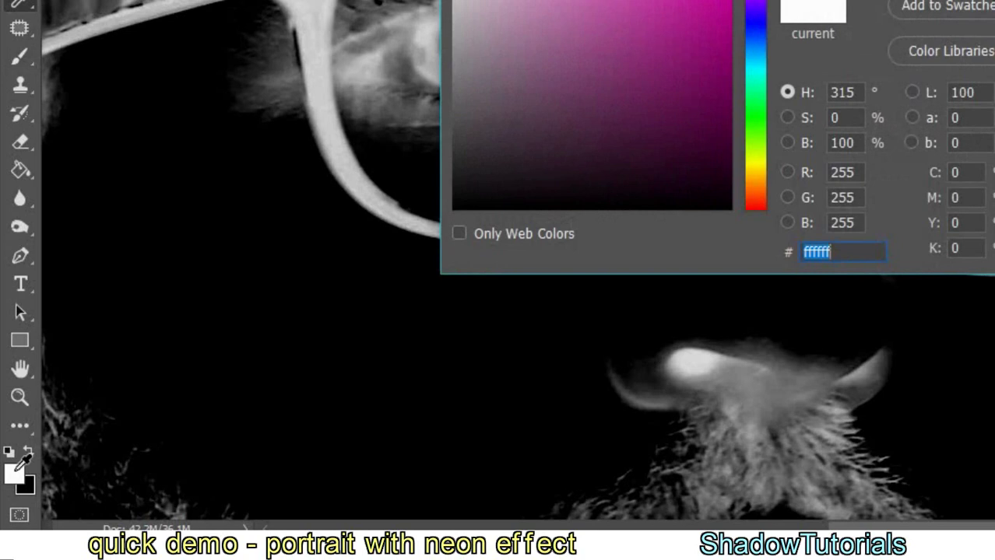
type("00a2ff")
key("Return")
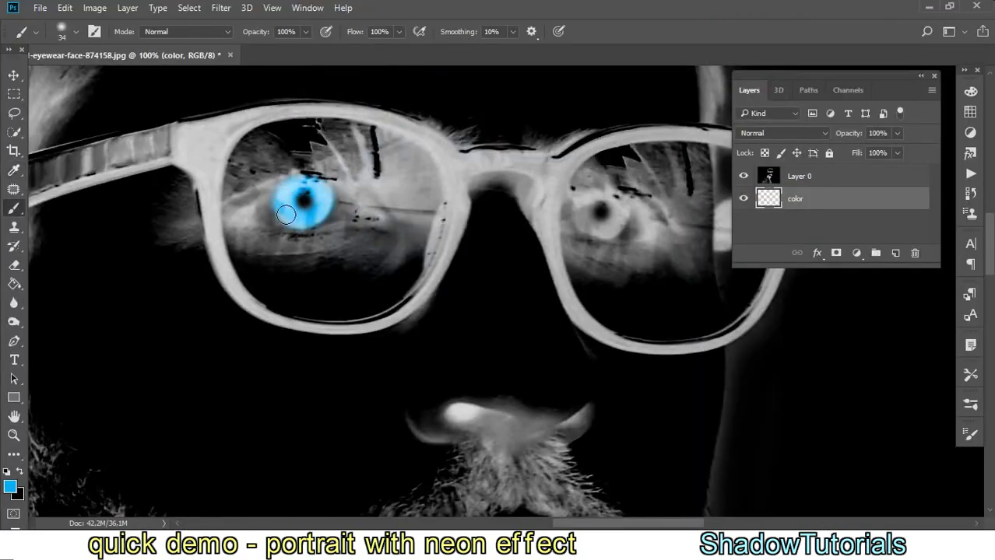
left_click(463, 249, "alt")
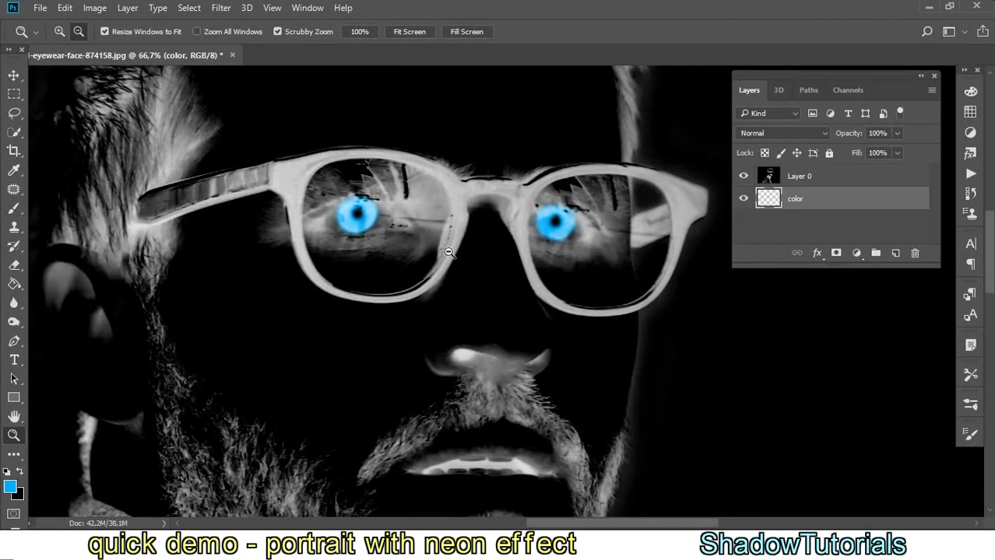
Paint yellow over the lens, eye area, ear and face with a 50 px brush
left_click(10, 487)
key("Return")
key("bracketright")
key("bracketright")
mouse_move(327, 251)
left_mouse_down()
mouse_move(420, 258)
mouse_move(405, 180)
mouse_move(326, 226)
mouse_move(276, 223)
mouse_move(623, 210)
left_mouse_up()
scroll(583, 234, "down", 3)
mouse_move(435, 292)
left_mouse_down()
mouse_move(544, 290)
mouse_move(423, 289)
mouse_move(533, 266)
left_mouse_up()
left_click_drag(206, 233, 185, 215)
left_click_drag(167, 179, 183, 210)
left_click_drag(218, 327, 245, 331)
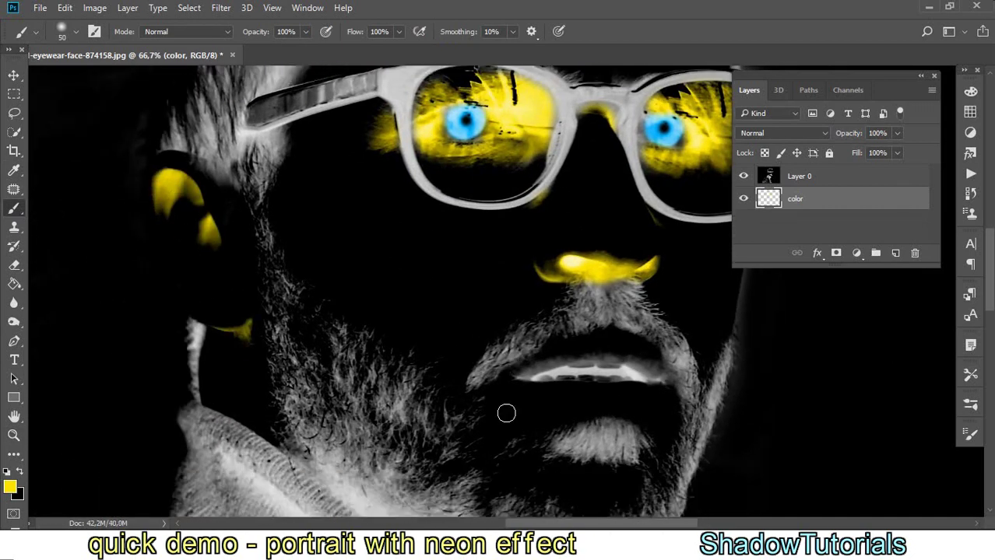
left_click_drag(537, 526, 584, 526)
left_click_drag(550, 202, 563, 282)
scroll(628, 309, "up", 3)
Paint green over the mustache, chin and beard with a 78 px brush
left_click(10, 487)
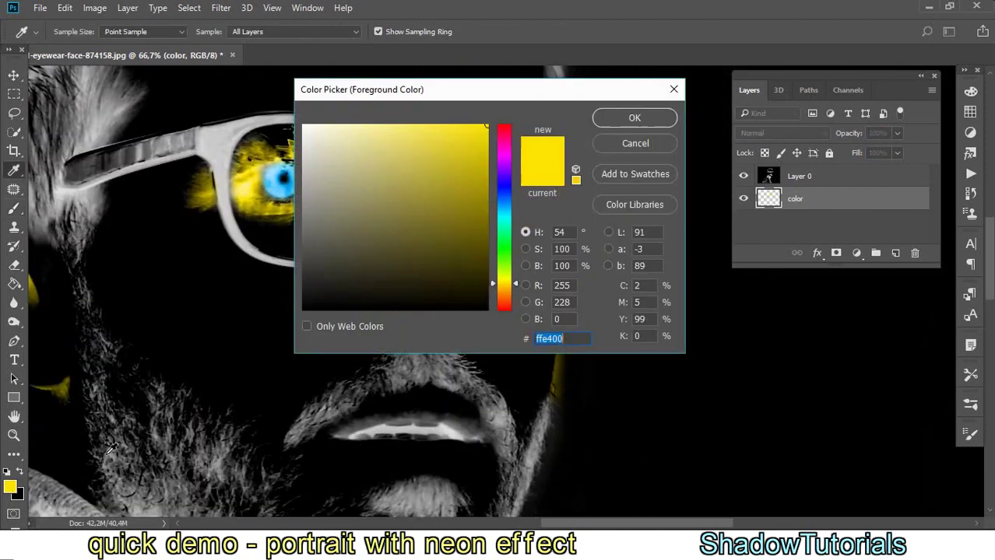
right_click(438, 292)
left_click_drag(459, 175, 490, 342)
left_click_drag(405, 187, 295, 256)
mouse_move(513, 249)
left_mouse_down()
mouse_move(467, 452)
mouse_move(241, 381)
left_mouse_up()
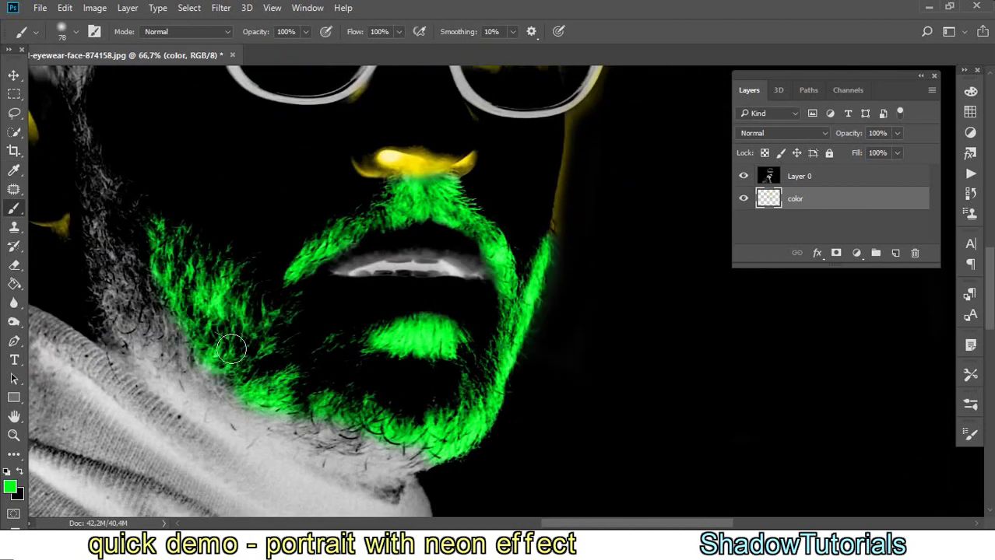
left_click_drag(234, 234, 102, 342)
scroll(222, 364, "down", 2)
left_click_drag(222, 364, 147, 257)
mouse_move(311, 233)
left_mouse_down()
mouse_move(425, 362)
mouse_move(543, 352)
left_mouse_up()
Choose red as the next painting colour
left_click(10, 488)
left_click(503, 307)
left_click(634, 116)
scroll(53, 447, "up", 5)
Paint the lens rims, right lens frame and left temple arm of the glasses blue
left_click(9, 487)
left_click(503, 307)
left_click(634, 116)
mouse_move(487, 328)
left_mouse_down()
mouse_move(448, 361)
mouse_move(545, 257)
mouse_move(366, 366)
mouse_move(474, 230)
mouse_move(591, 369)
mouse_move(701, 343)
left_mouse_up()
scroll(701, 342, "right", 5)
key("bracketright")
key("bracketright")
mouse_move(592, 319)
left_mouse_down()
mouse_move(545, 237)
mouse_move(623, 264)
left_mouse_up()
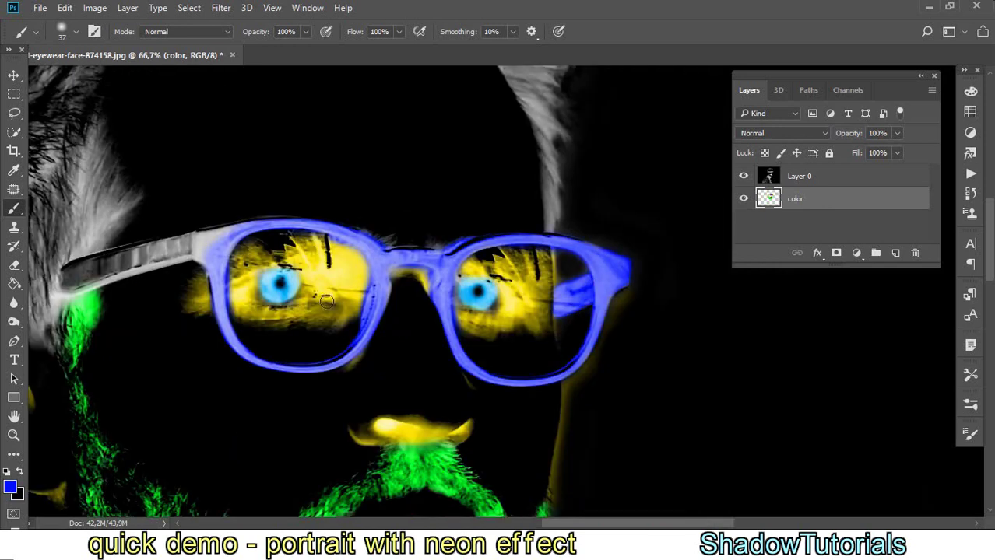
left_click_drag(234, 226, 72, 269)
Paint the hair and lips red with a brush of about 193 px
left_click(10, 487)
left_click(502, 269)
left_click(633, 116)
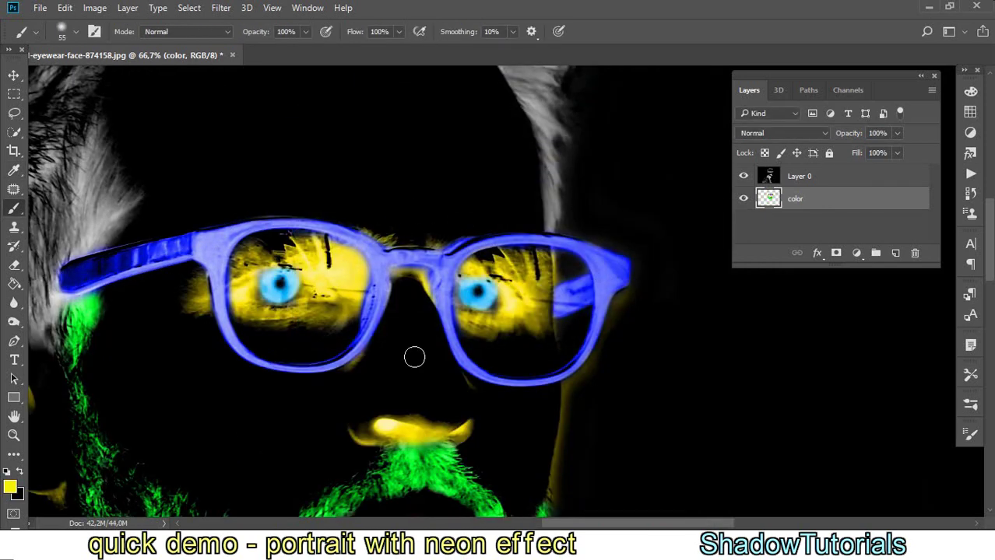
scroll(566, 484, "left", 5)
key("ctrl+minus")
left_click(9, 487)
left_click(503, 109)
left_click(635, 117)
key("bracketright")
key("bracketright")
key("bracketright")
mouse_move(638, 342)
left_mouse_down()
mouse_move(558, 156)
mouse_move(493, 211)
left_mouse_up()
scroll(493, 211, "down", 2)
left_click_drag(362, 204, 249, 312)
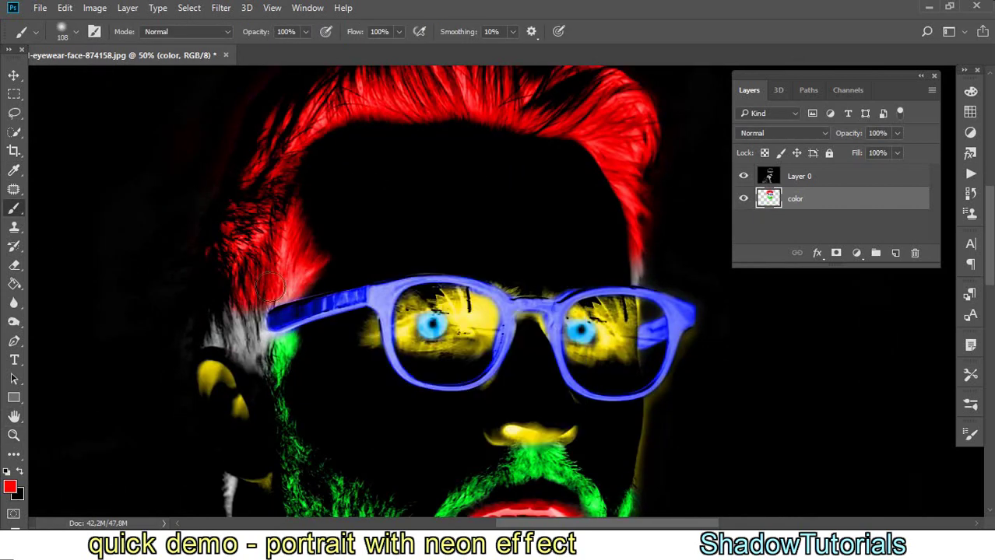
Shrink the brush to 72 px and zoom out to show the upper body
right_click(391, 236)
left_click_drag(508, 273, 502, 272)
key("Return")
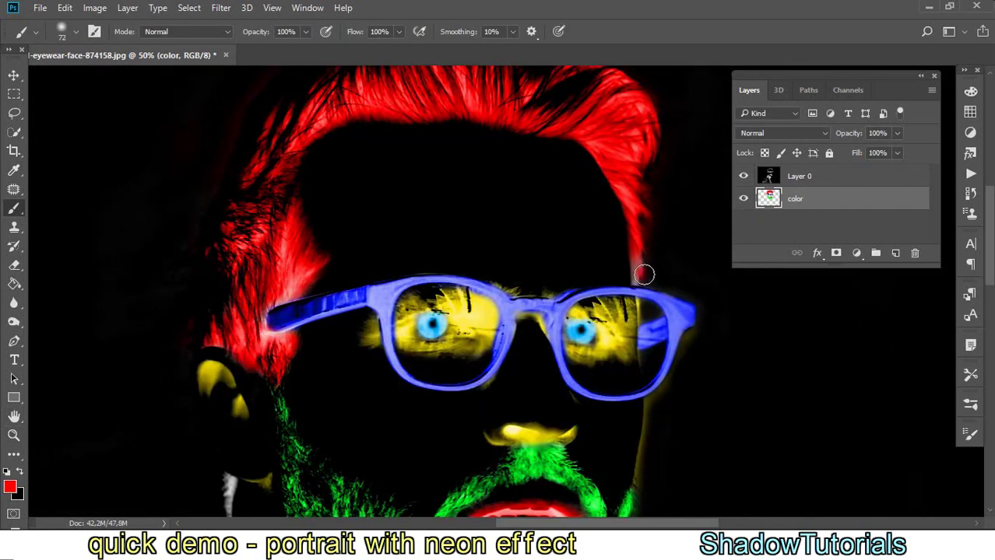
scroll(225, 346, "down", 3)
scroll(193, 362, "down", 3)
key("ctrl+minus")
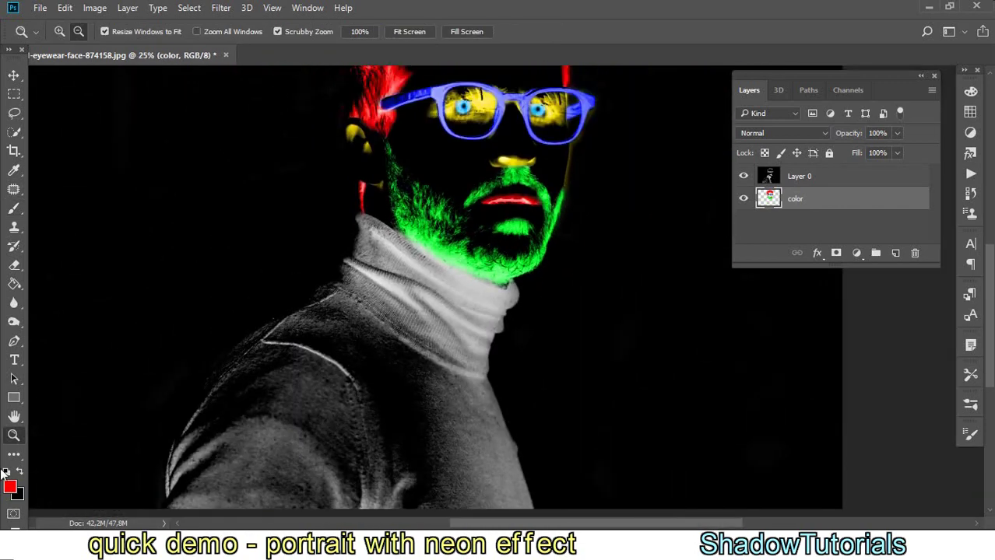
Paint the turtleneck collar magenta
key("i")
left_click(9, 487)
left_click(504, 157)
left_click(634, 117)
key("b")
right_click(467, 286)
left_click_drag(498, 256, 366, 234)
left_click_drag(498, 311, 358, 284)
Paint the sweater and shoulder purple with a brush of about 432 px
scroll(358, 284, "down", 3)
key("bracketright")
key("bracketright")
key("bracketright")
mouse_move(473, 411)
left_mouse_down()
mouse_move(262, 461)
mouse_move(344, 322)
left_mouse_up()
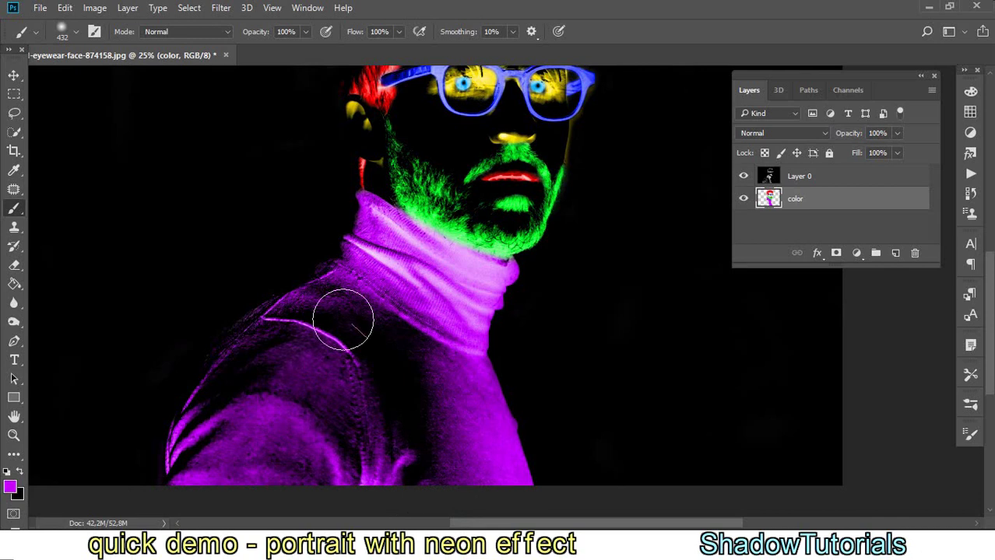
scroll(281, 352, "up", 3)
scroll(281, 351, "up", 1)
Blend a blue streak into the top of the hair, then lower brush opacity to 29%
left_click(10, 487)
left_click(502, 190)
left_click(635, 118)
key("bracketleft")
key("bracketleft")
key("bracketleft")
left_click_drag(490, 156, 472, 140)
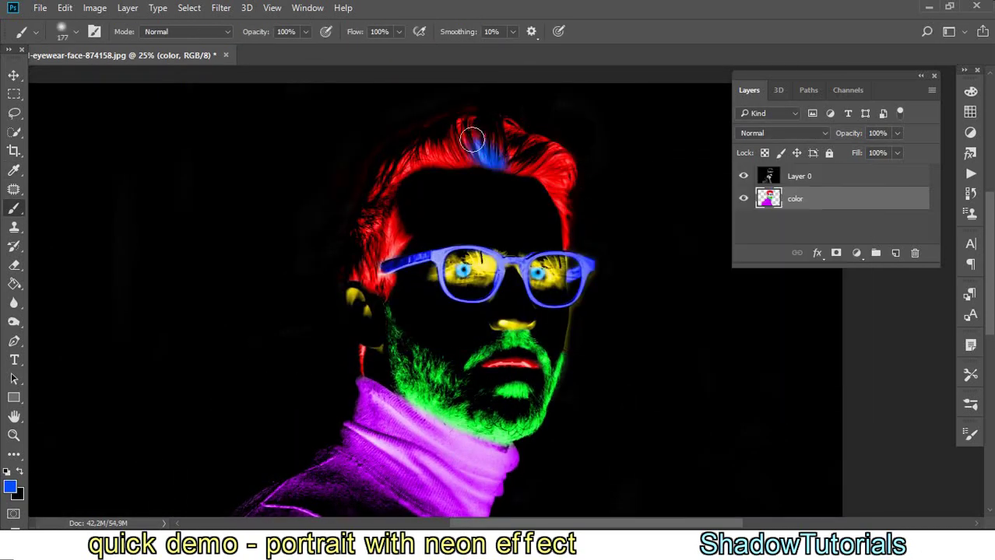
left_click(11, 489)
left_click(634, 117)
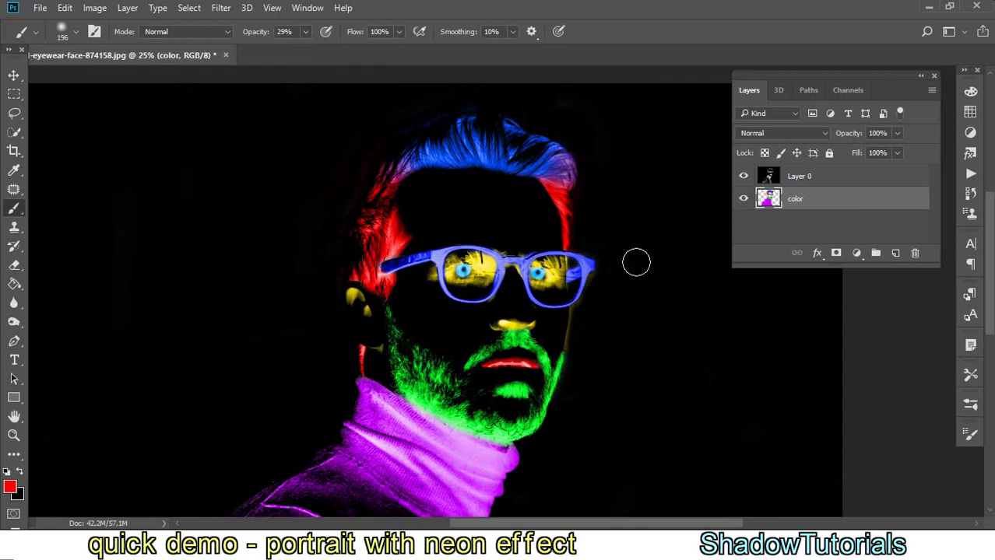